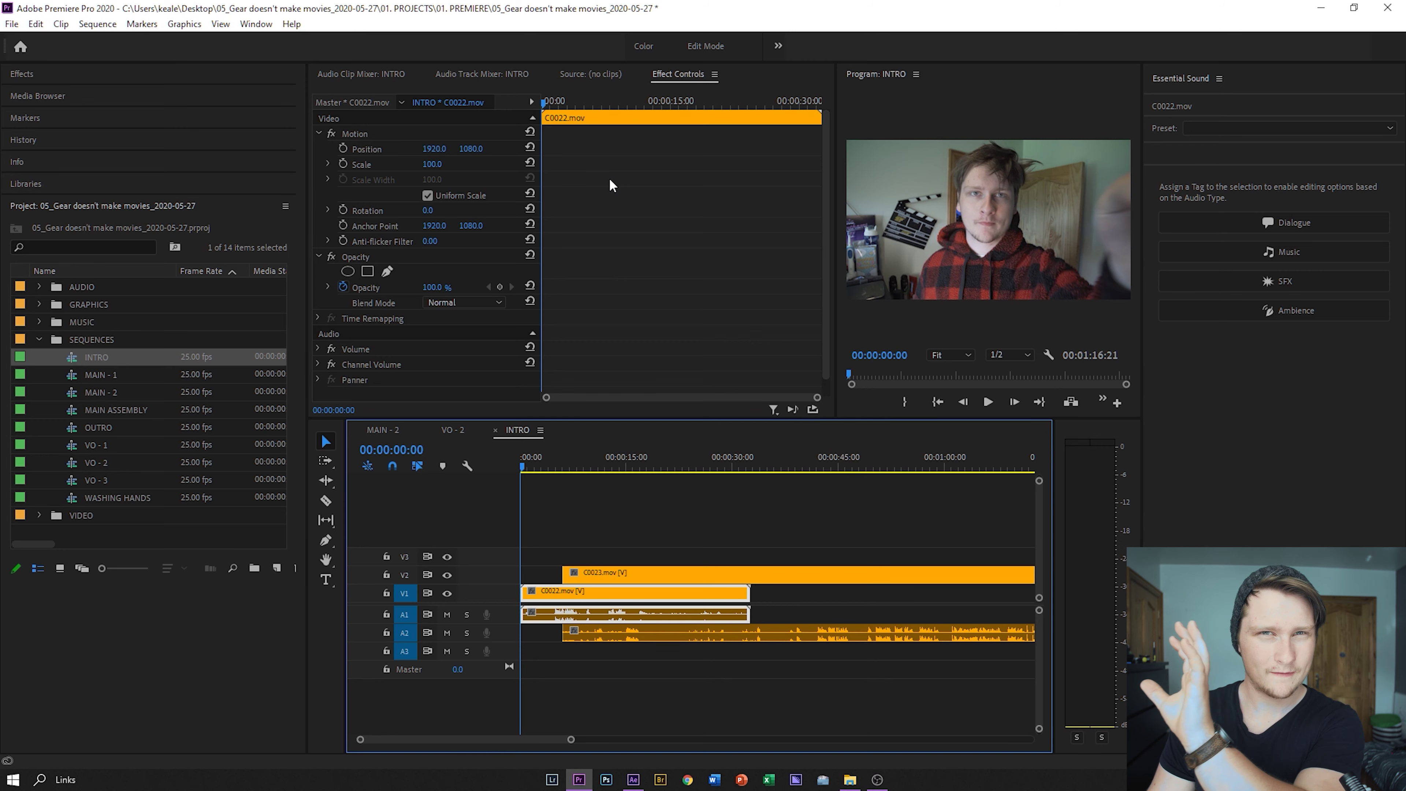
# Step: Launch After Effects with an empty project and return to the INTRO sequence in Premiere Pro
pyautogui.click(633, 779)
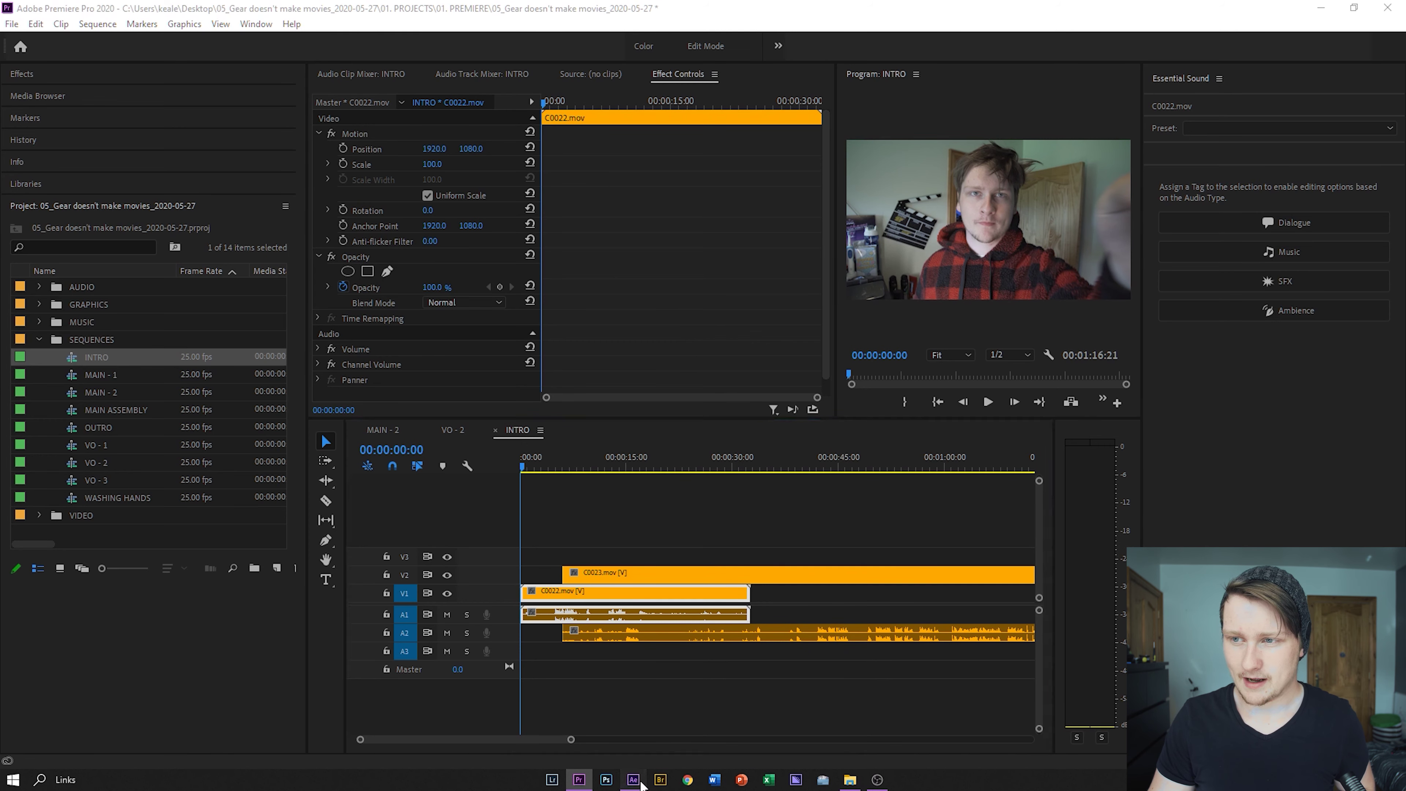
pyautogui.click(1138, 133)
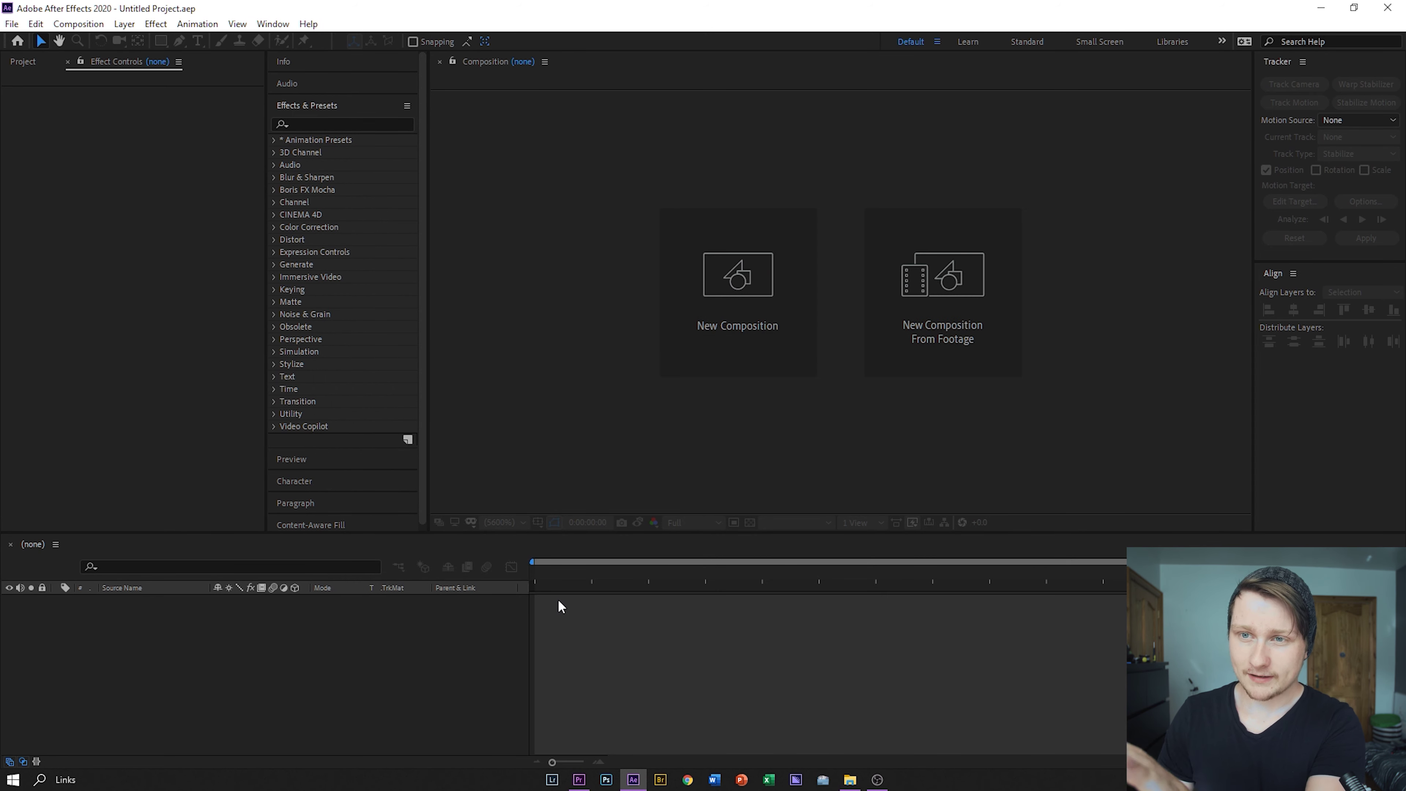
pyautogui.click(579, 779)
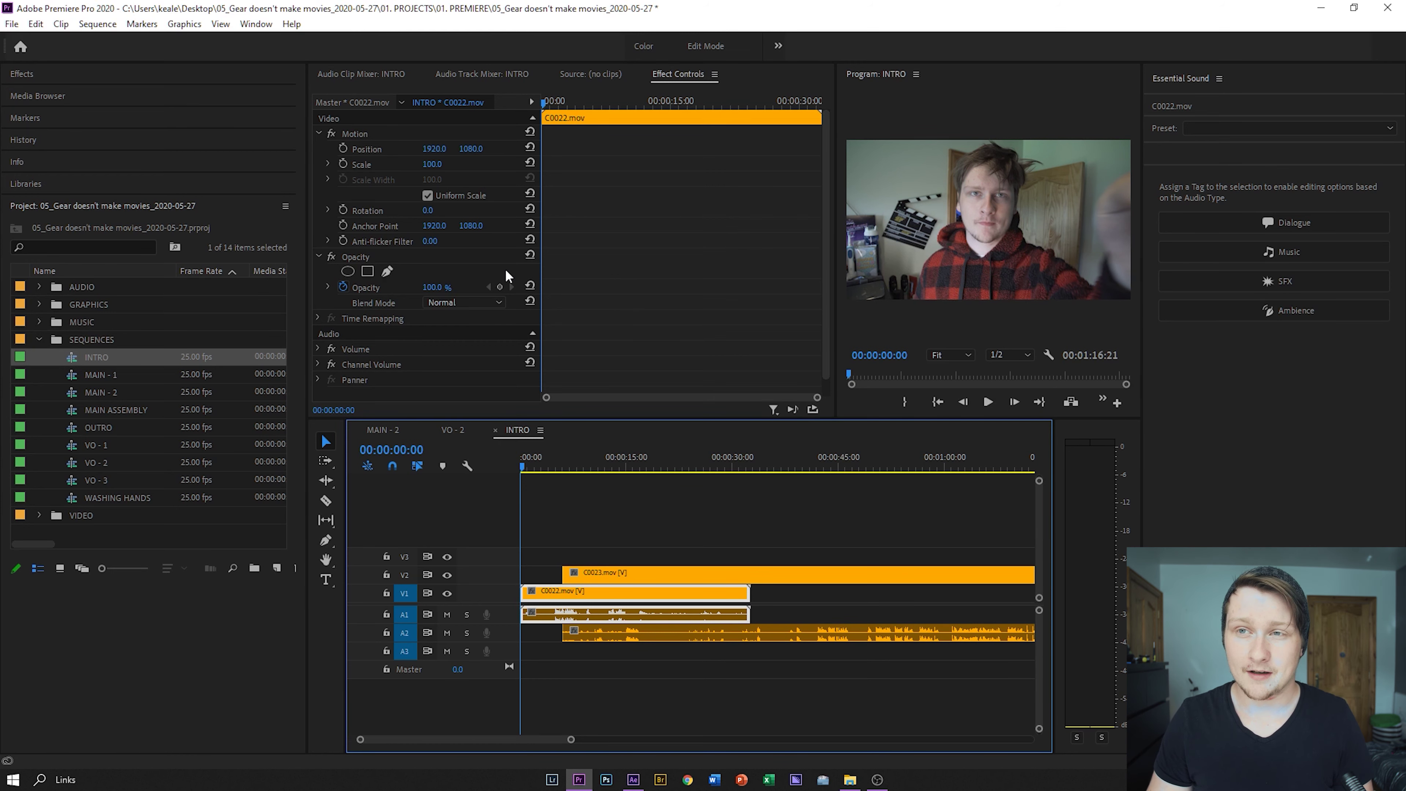
pyautogui.moveTo(623, 533); pyautogui.dragTo(647, 654)
pyautogui.rightClick(651, 597)
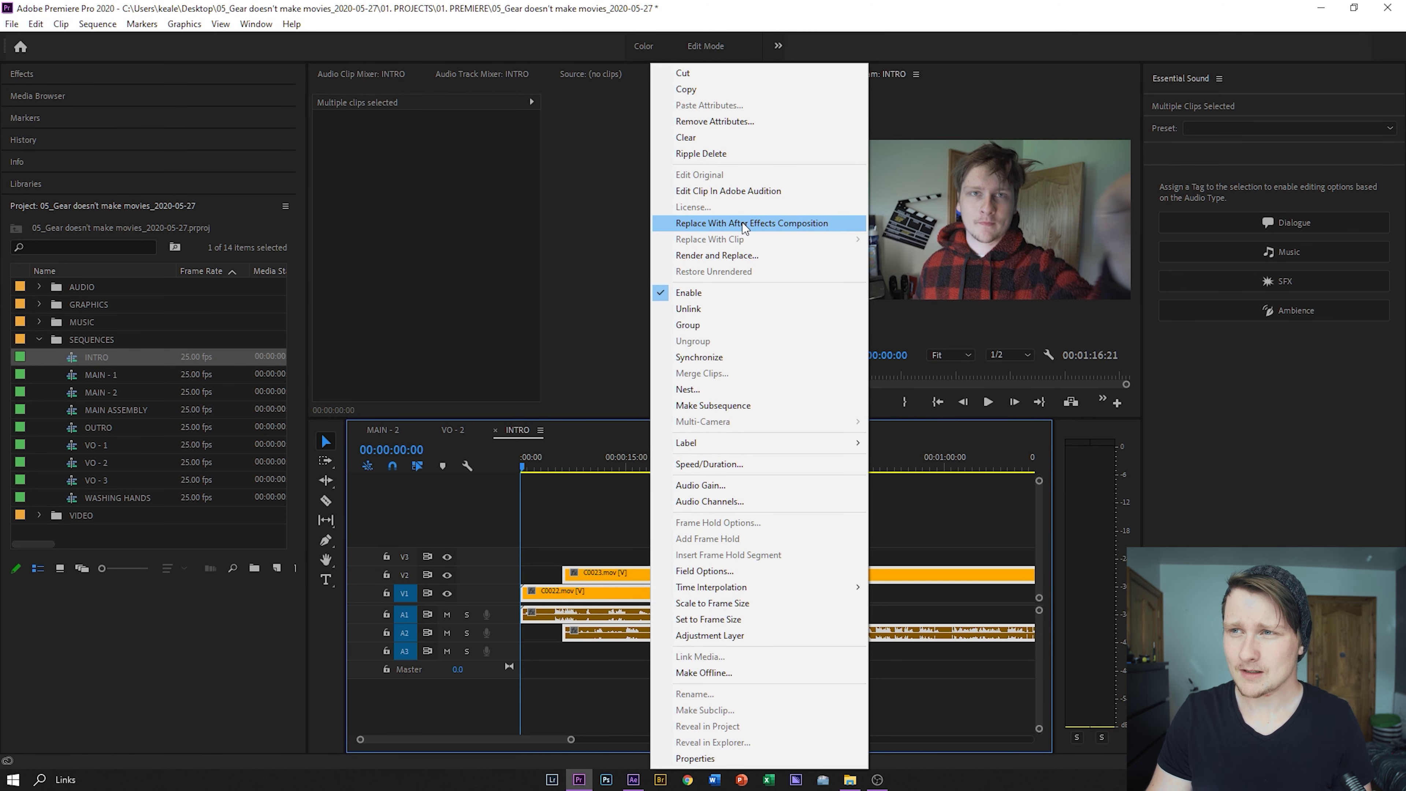
pyautogui.click(593, 536)
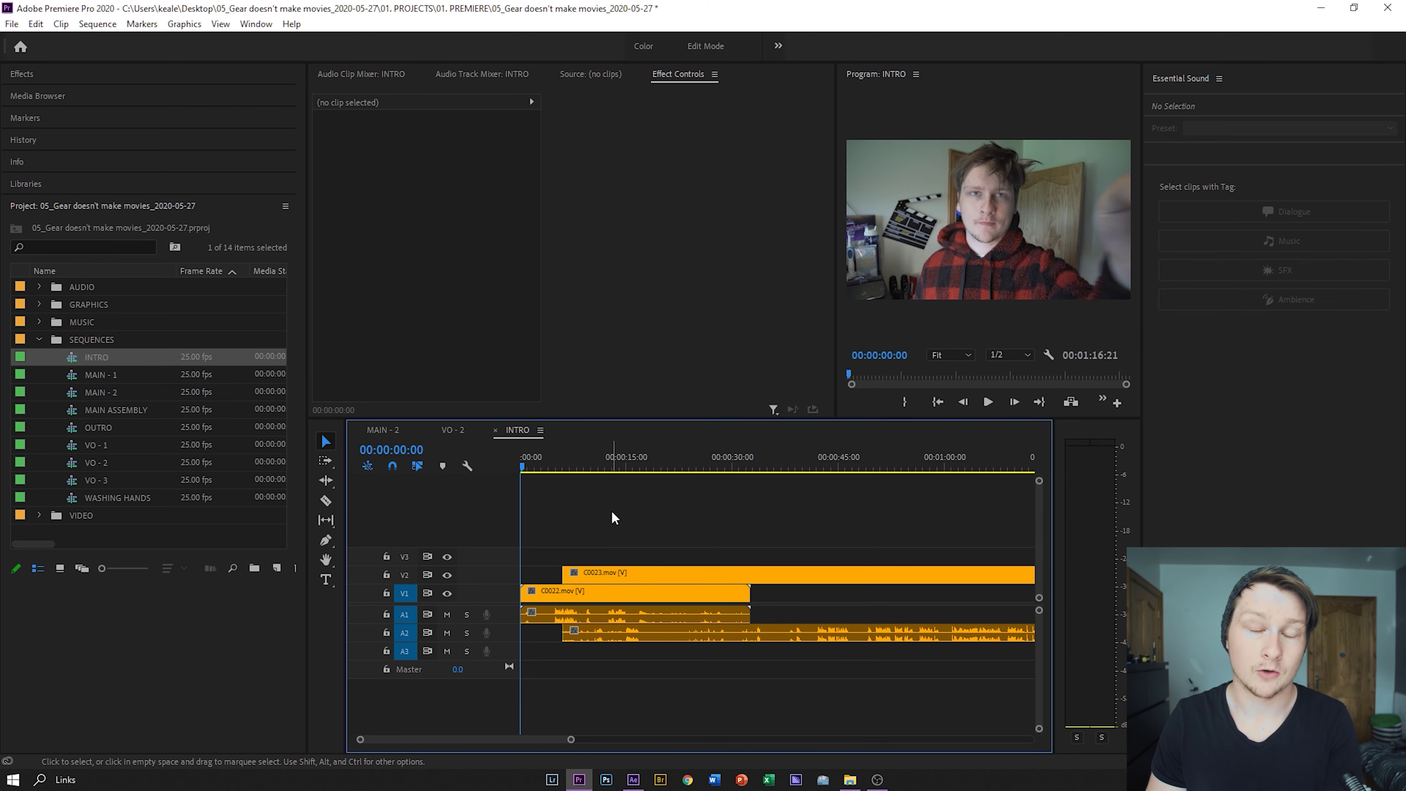
# Step: Compare the two overlapping clips at 00:00:19:19 in the INTRO sequence by hiding and showing track V2
pyautogui.moveTo(542, 469); pyautogui.dragTo(657, 465)
pyautogui.click(448, 575)
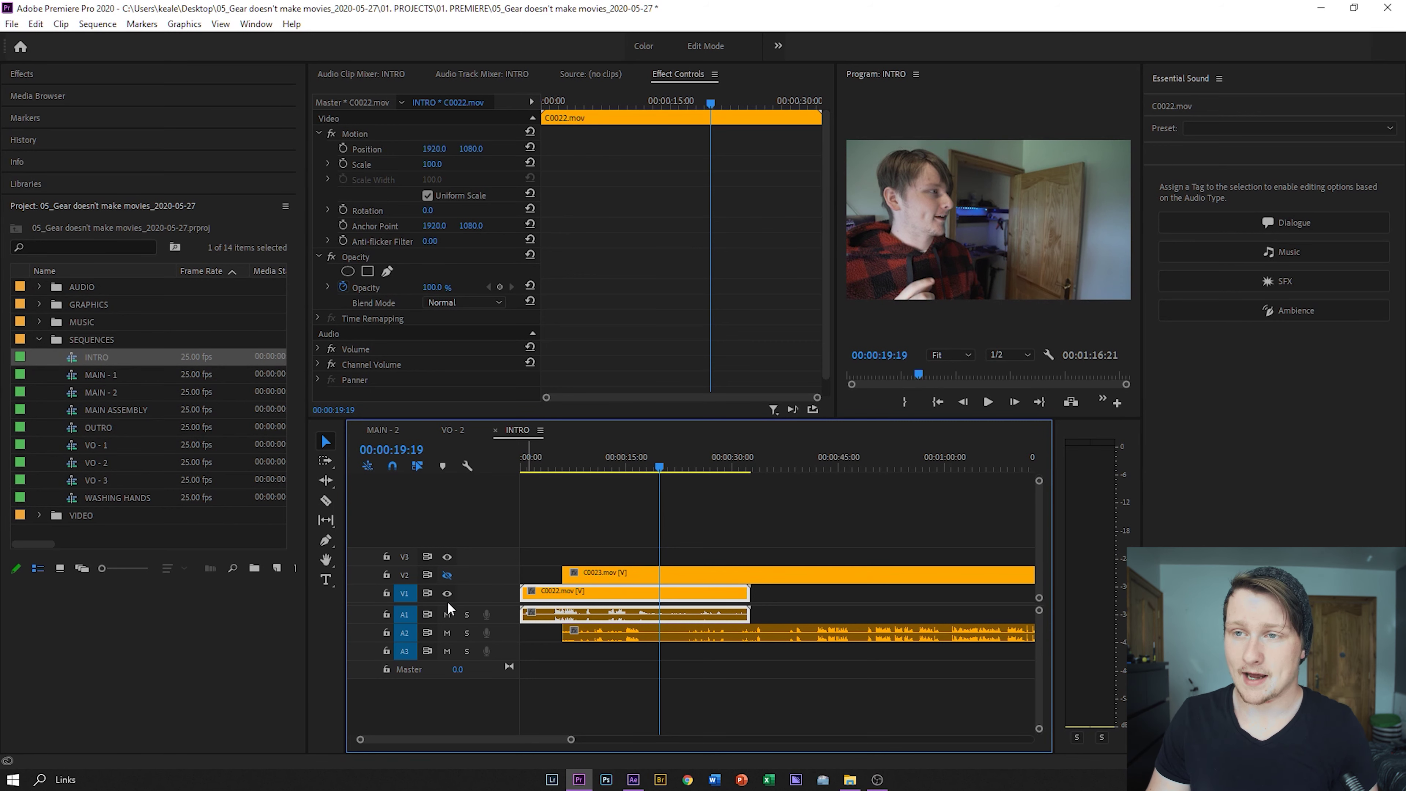
pyautogui.click(448, 575)
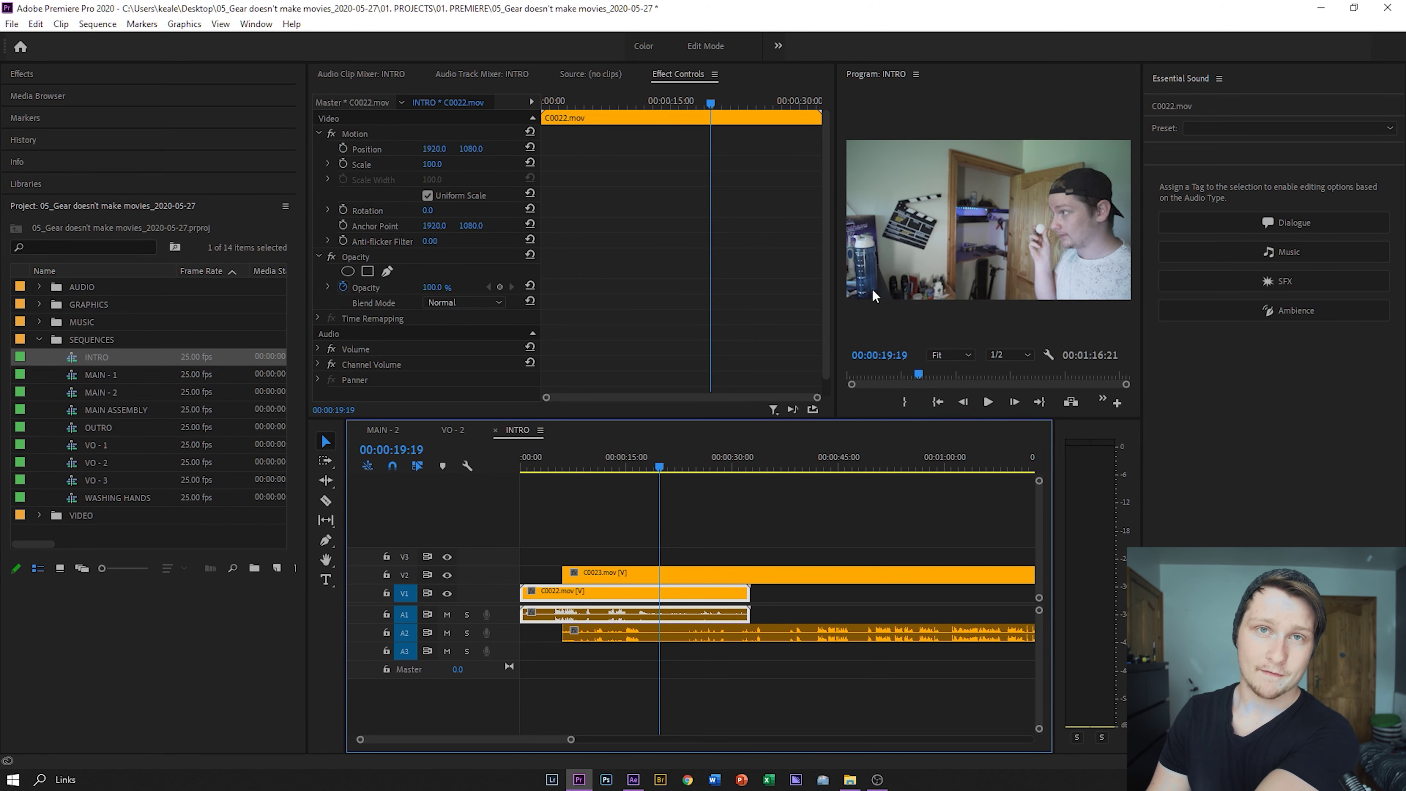
# Step: Replace clips C0022.mov and C0023.mov with a linked After Effects composition and save its project as Split Screen
pyautogui.moveTo(660, 468); pyautogui.dragTo(624, 470)
pyautogui.moveTo(713, 530); pyautogui.dragTo(631, 661)
pyautogui.rightClick(648, 608)
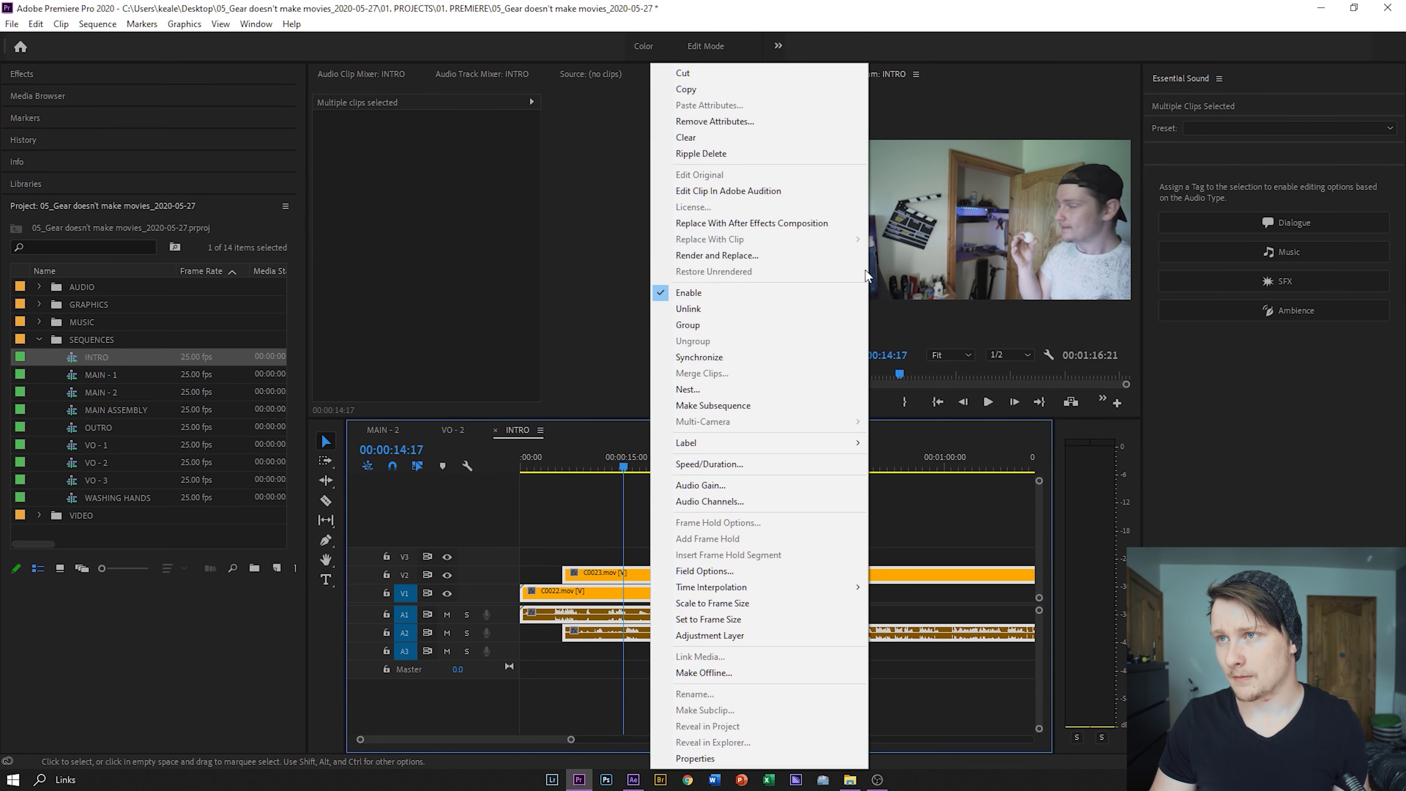
pyautogui.click(819, 217)
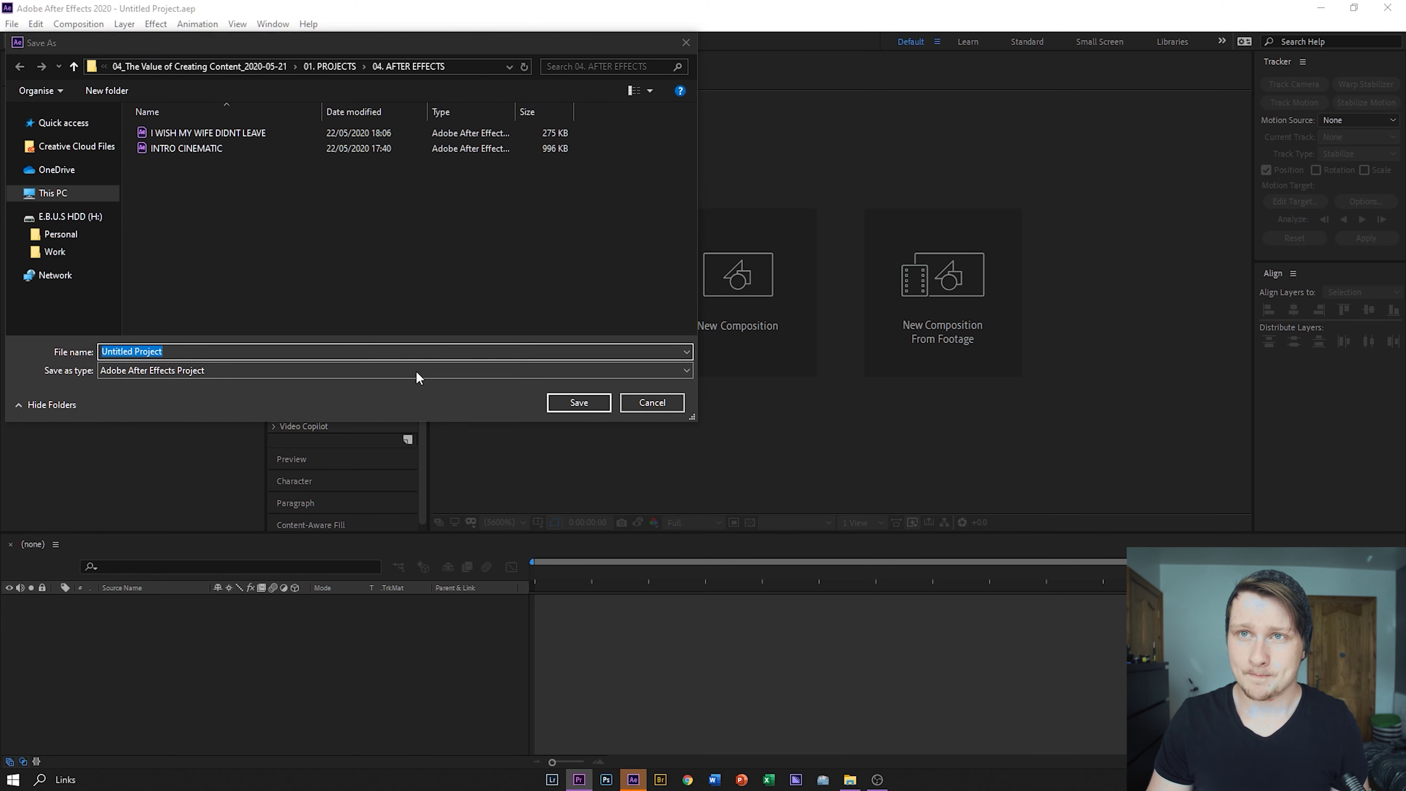
pyautogui.press('Return')
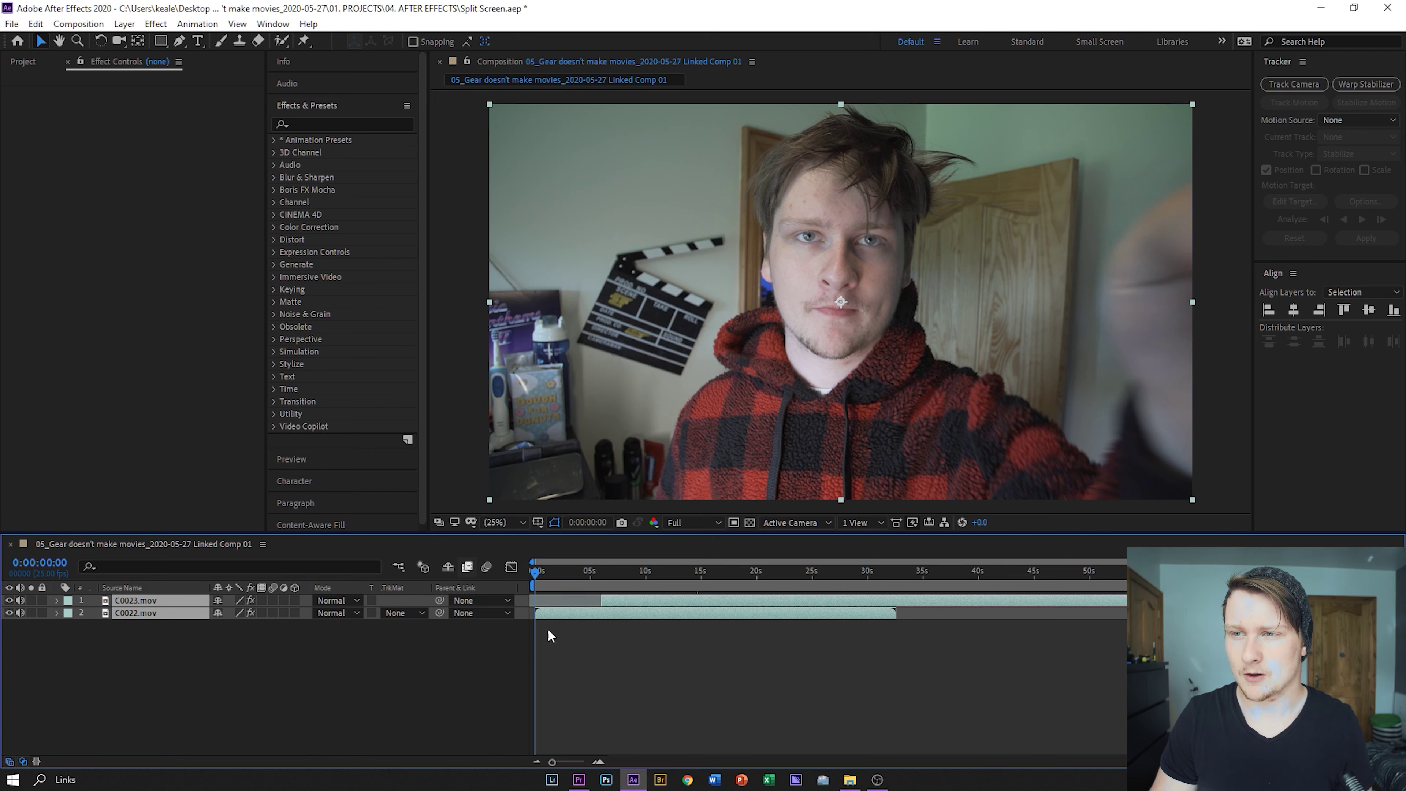
# Step: Review both layers along the composition's timeline, hiding C0023.mov to inspect C0022.mov on its own
pyautogui.moveTo(535, 571); pyautogui.dragTo(577, 571)
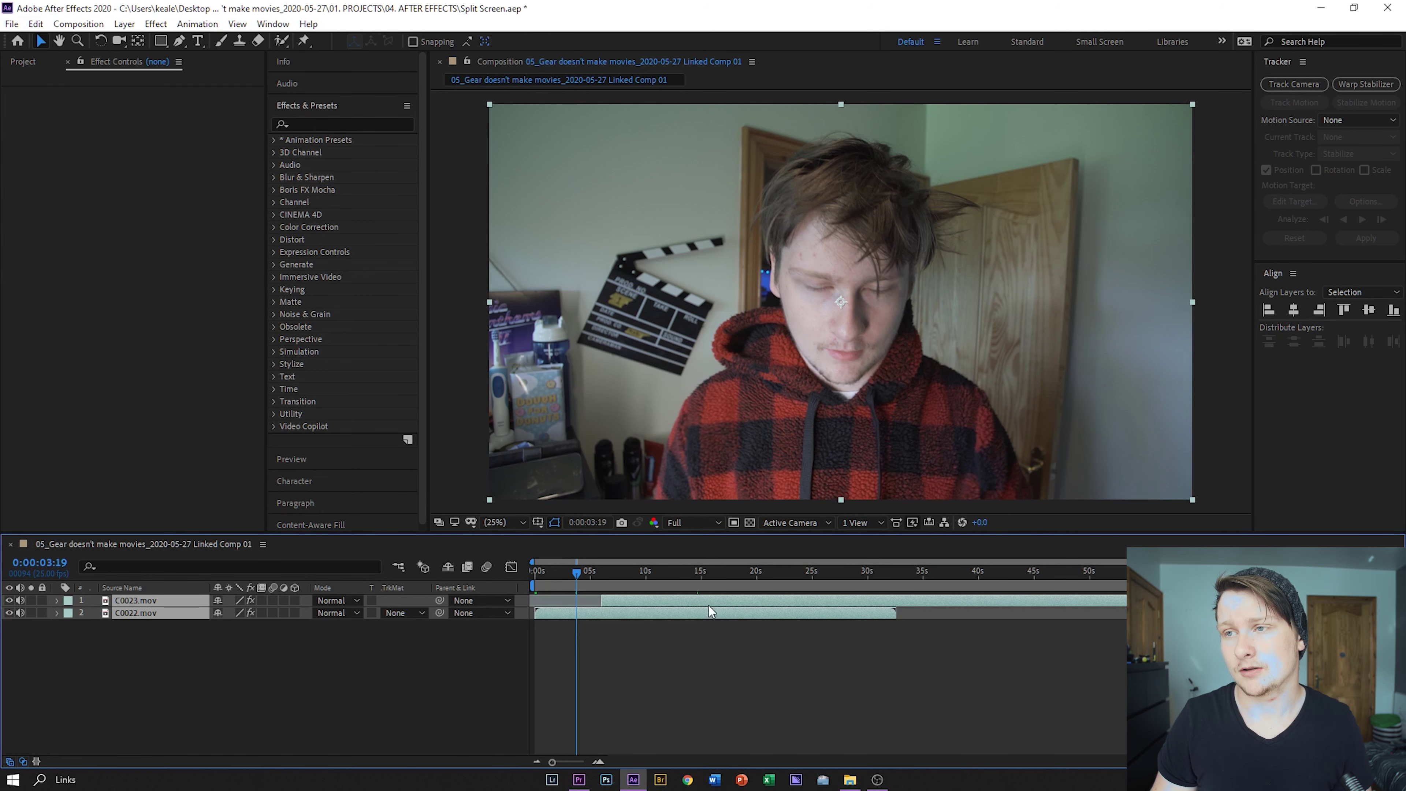
pyautogui.moveTo(697, 579); pyautogui.dragTo(668, 579)
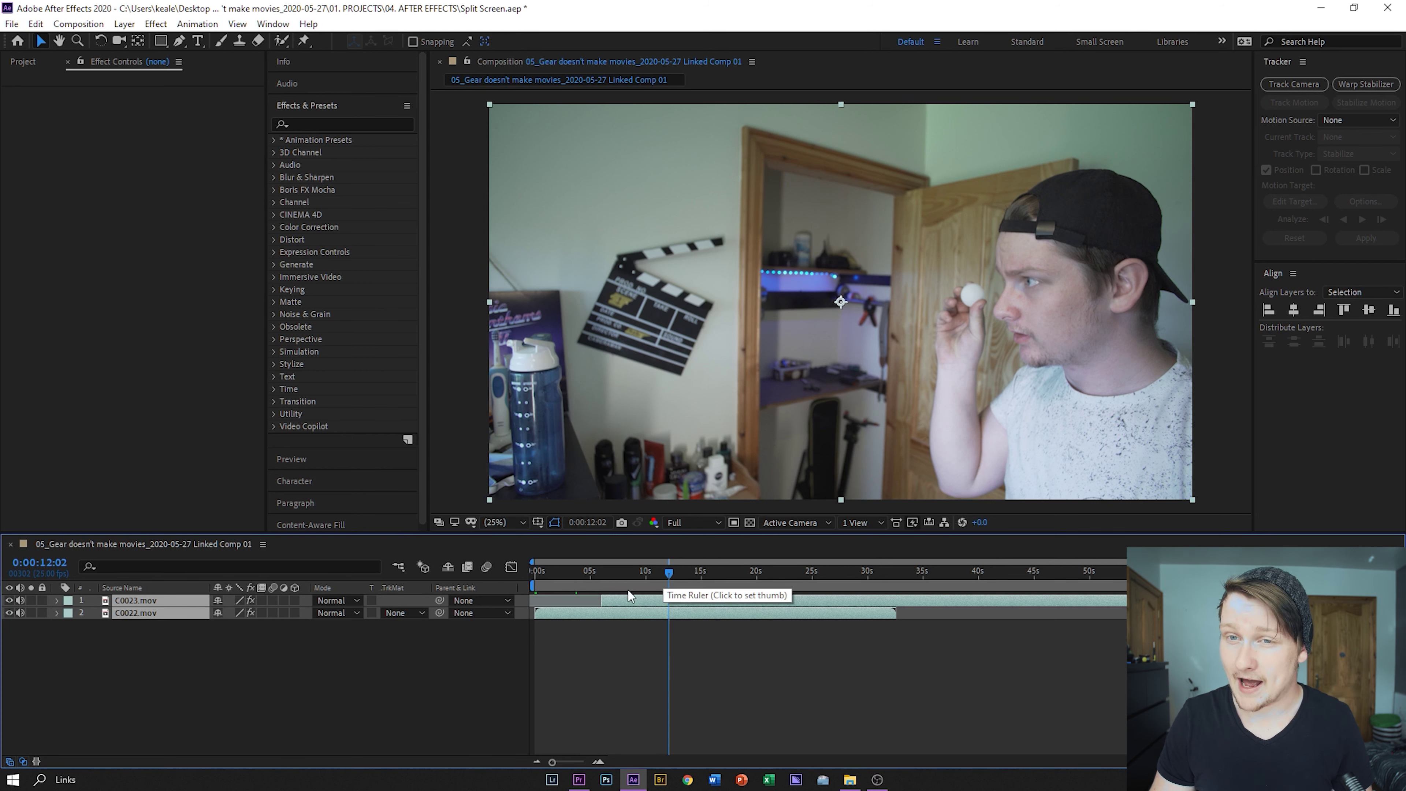
pyautogui.click(191, 625)
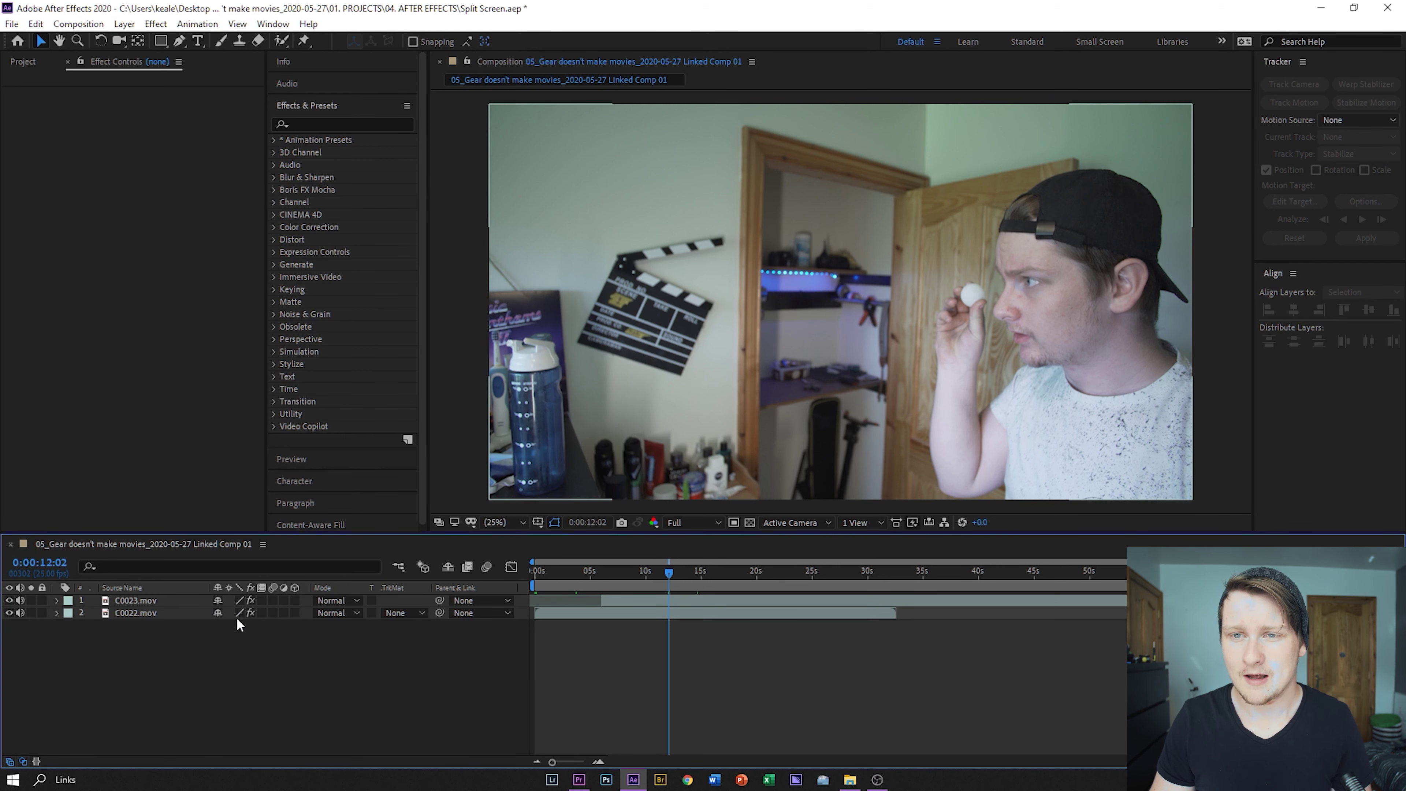
pyautogui.moveTo(653, 573)
pyautogui.mouseDown()
pyautogui.moveTo(604, 580)
pyautogui.moveTo(668, 576)
pyautogui.mouseUp()
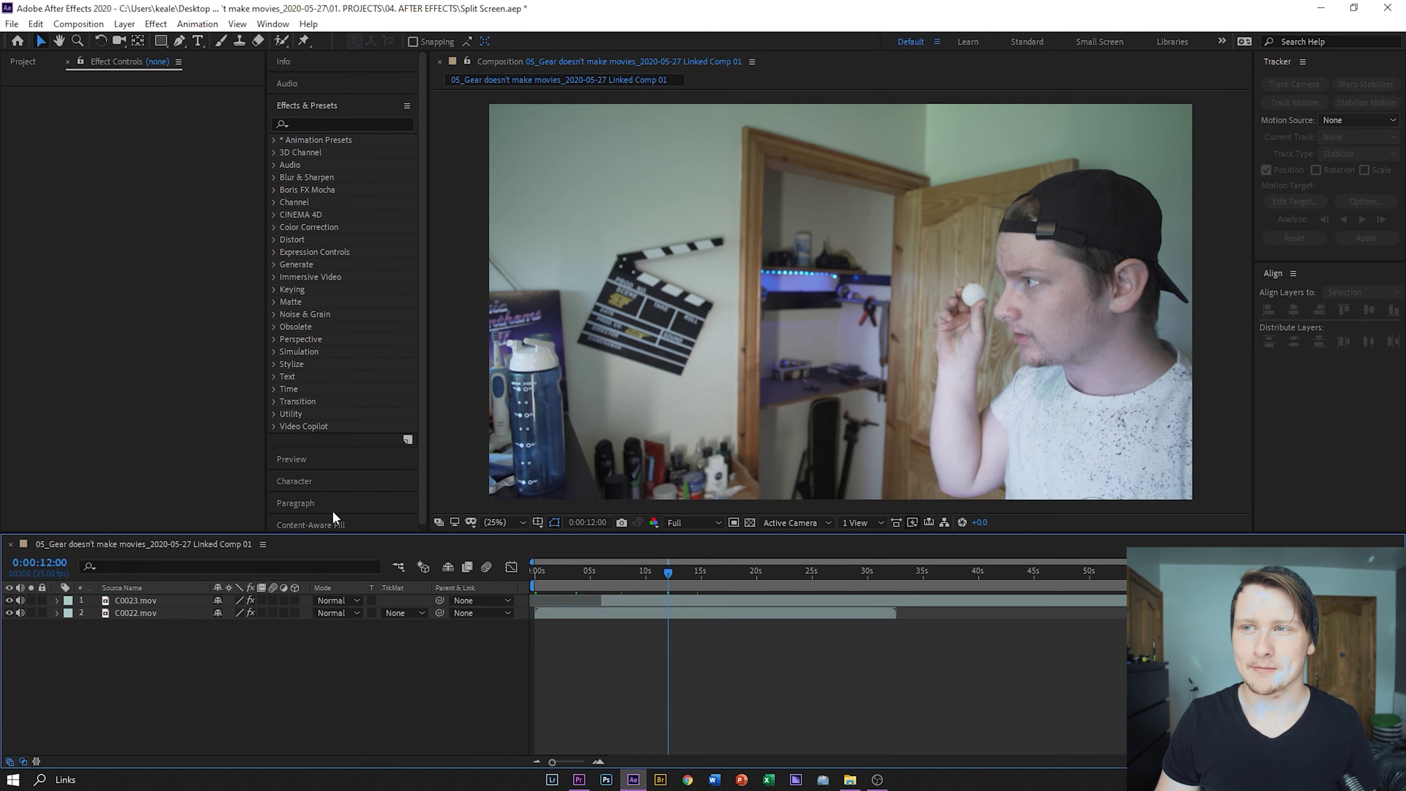
pyautogui.click(9, 600)
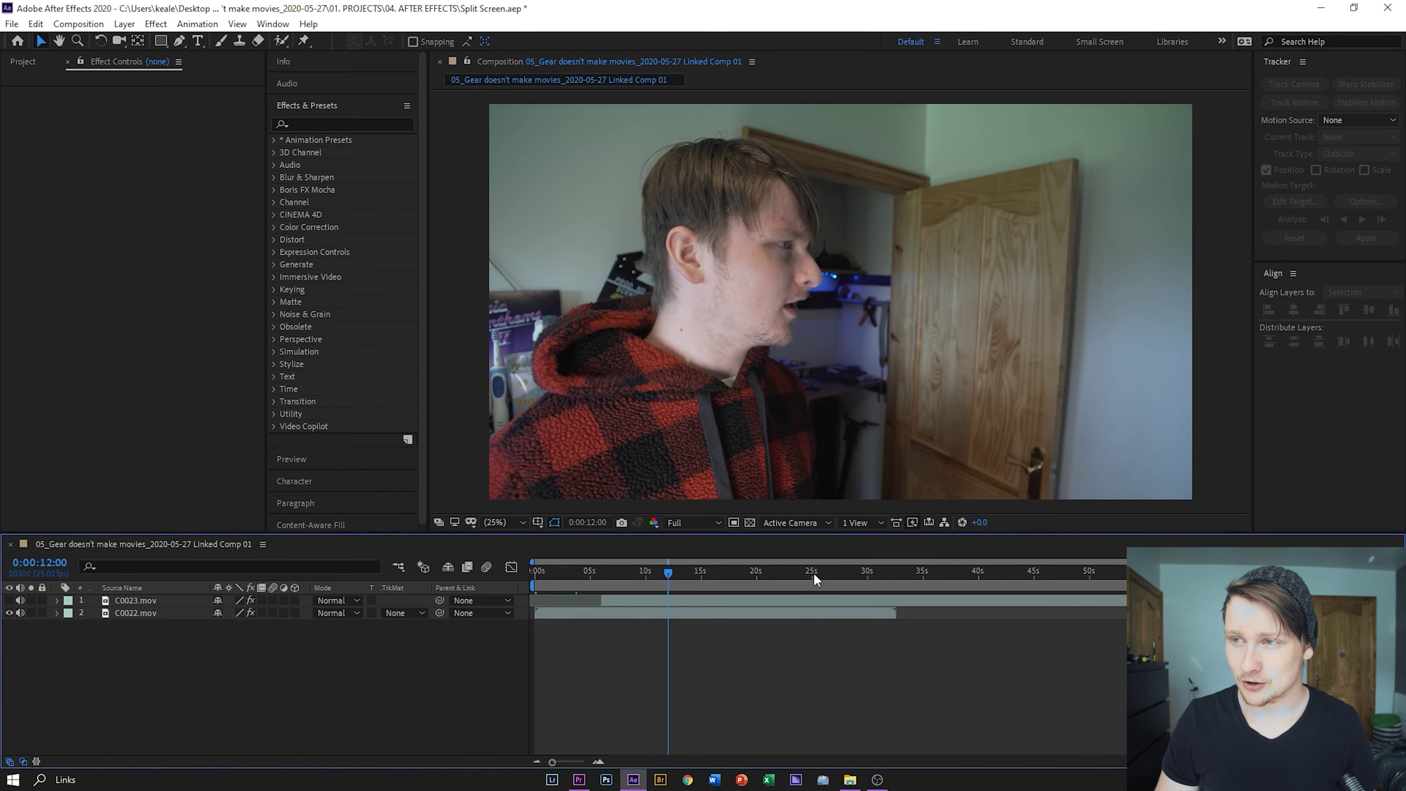
pyautogui.click(828, 572)
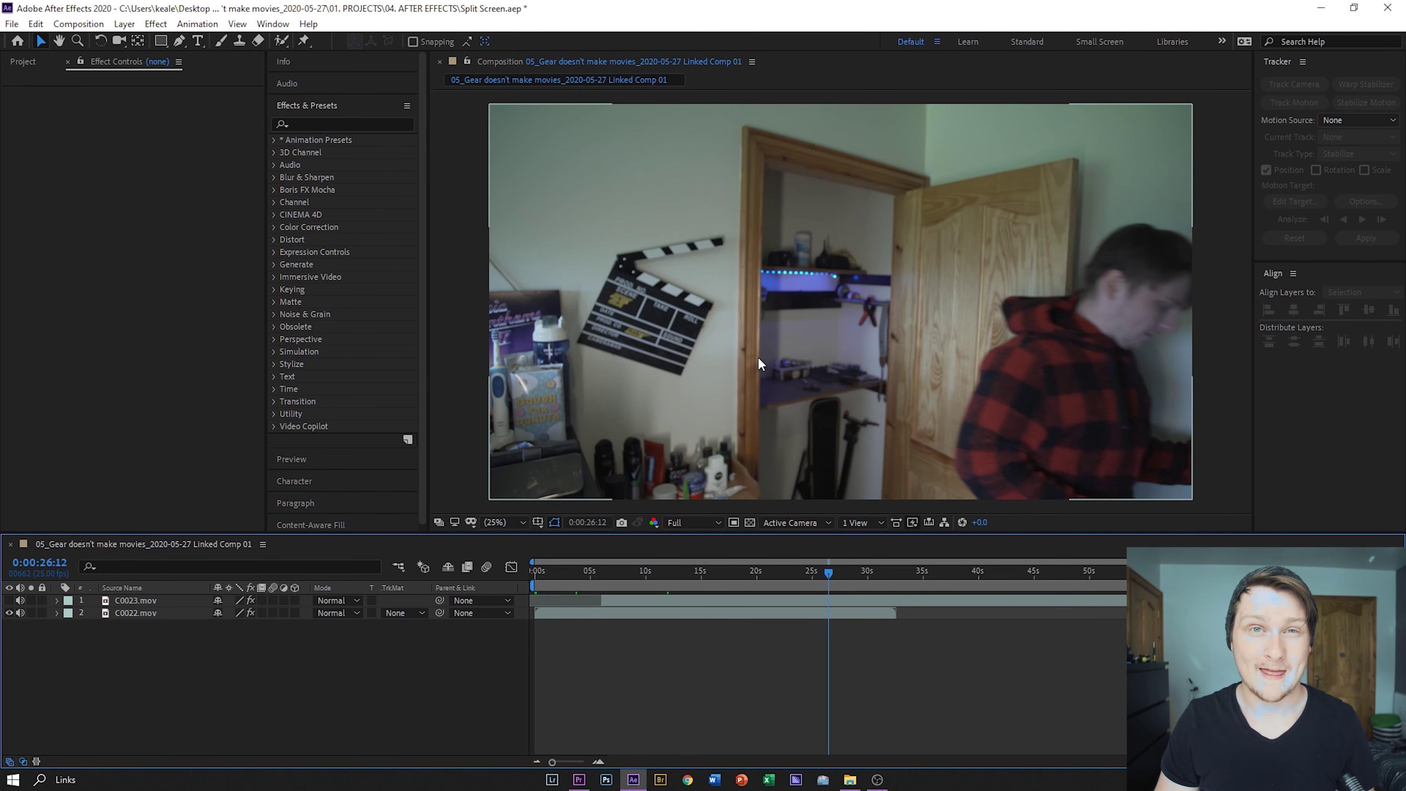
# Step: Make the C0023.mov layer visible again and split it at 0:00:28:18
pyautogui.moveTo(708, 583); pyautogui.dragTo(856, 569)
pyautogui.click(9, 601)
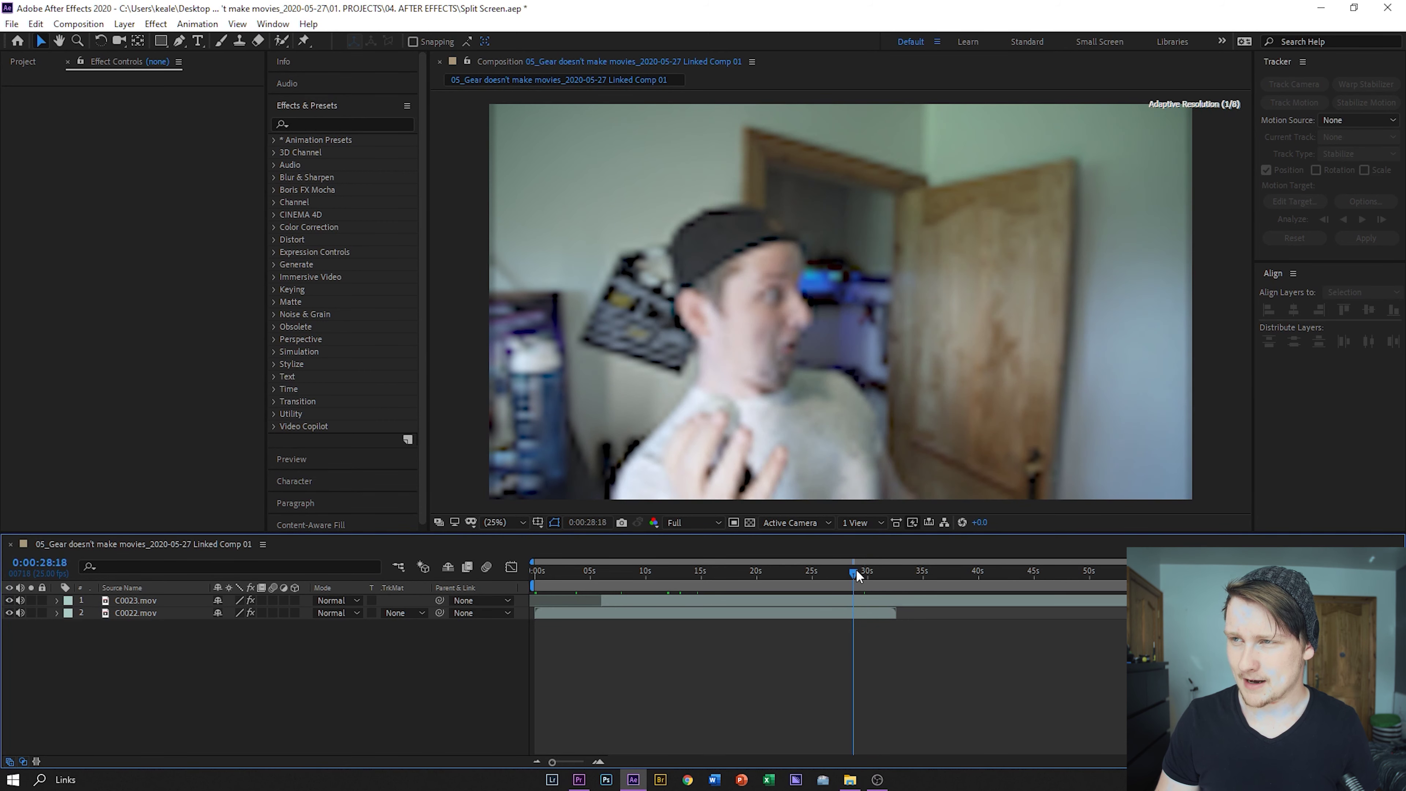
pyautogui.click(858, 598)
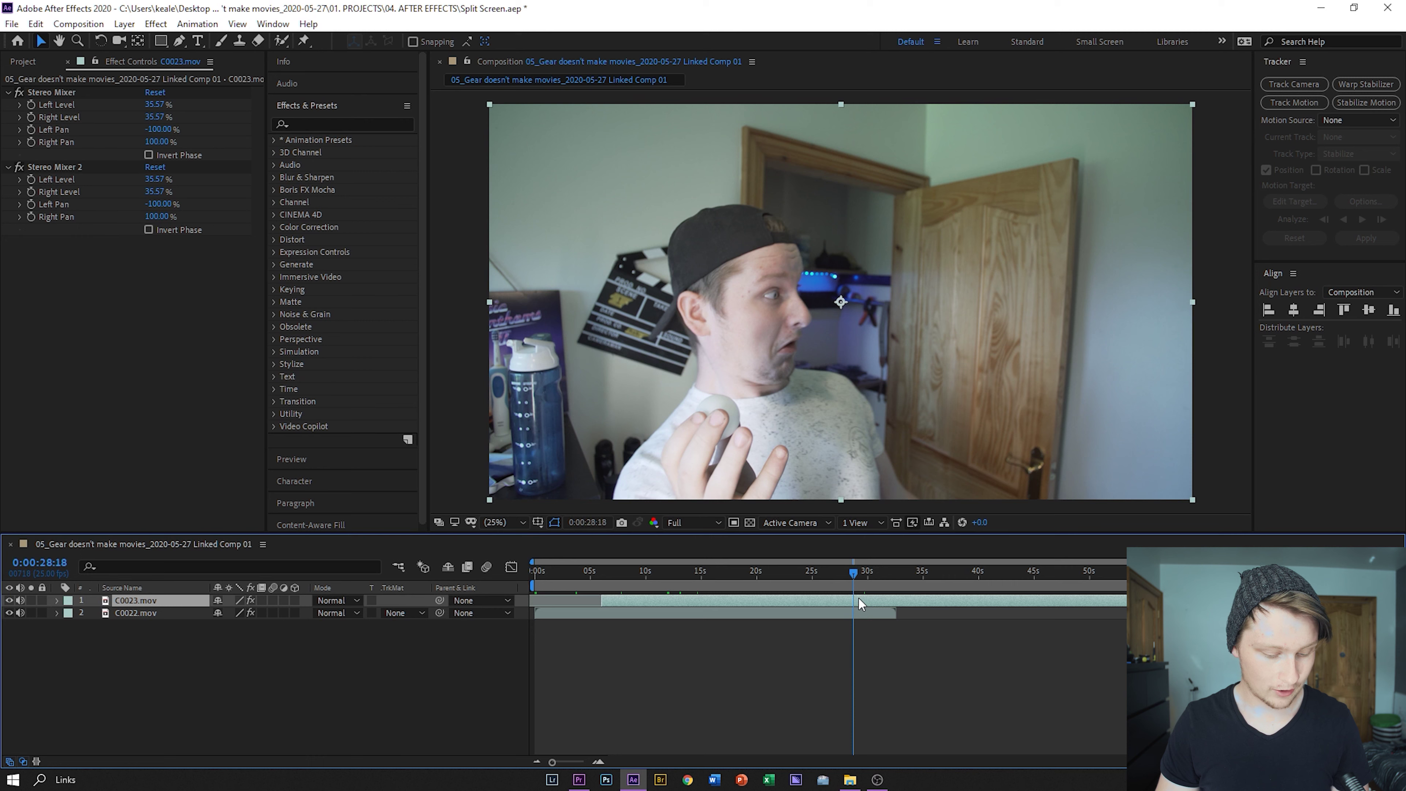
pyautogui.hotkey('ctrl', 'shift', 'd')
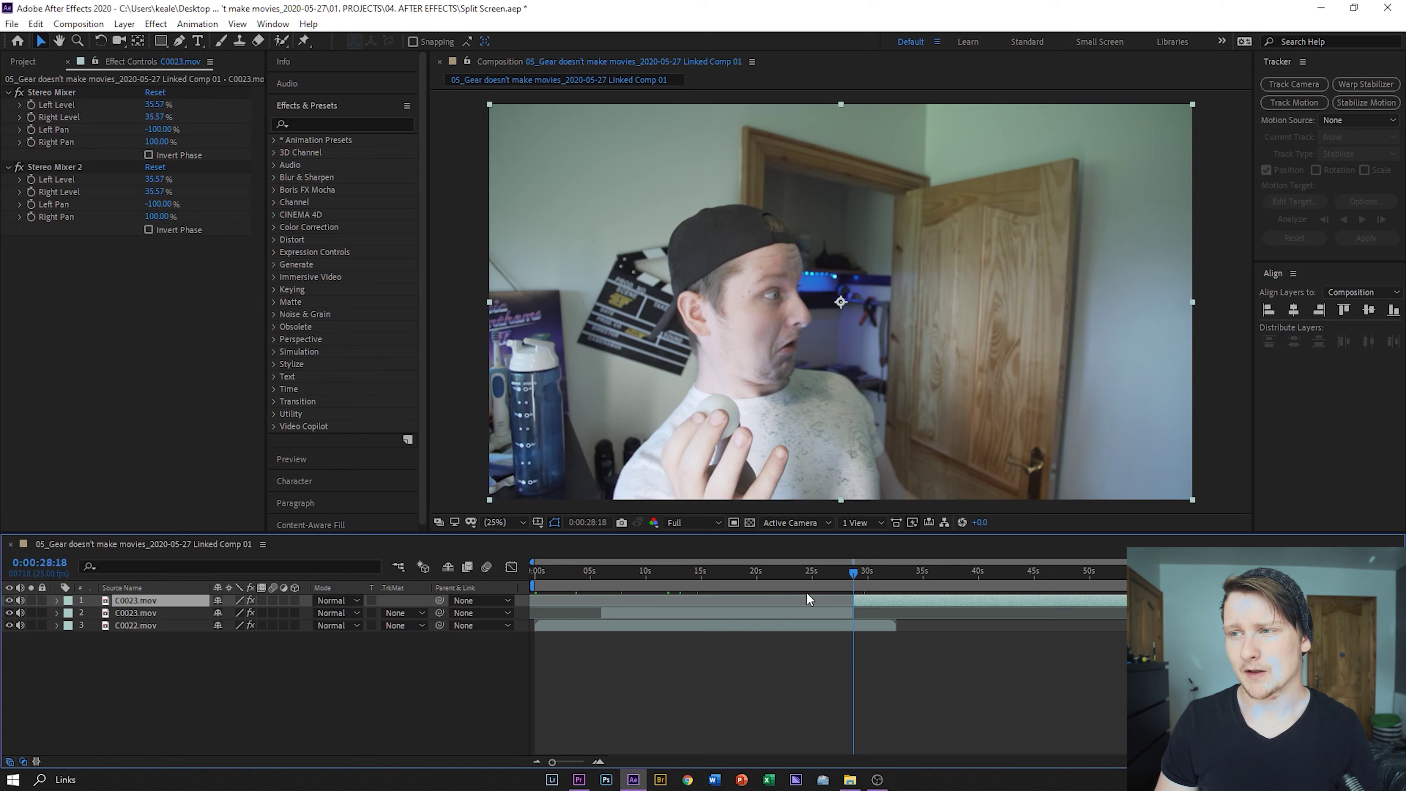
# Step: Give the earlier part of the split C0023.mov layer a Blue label
pyautogui.moveTo(798, 574); pyautogui.dragTo(720, 615)
pyautogui.click(720, 613)
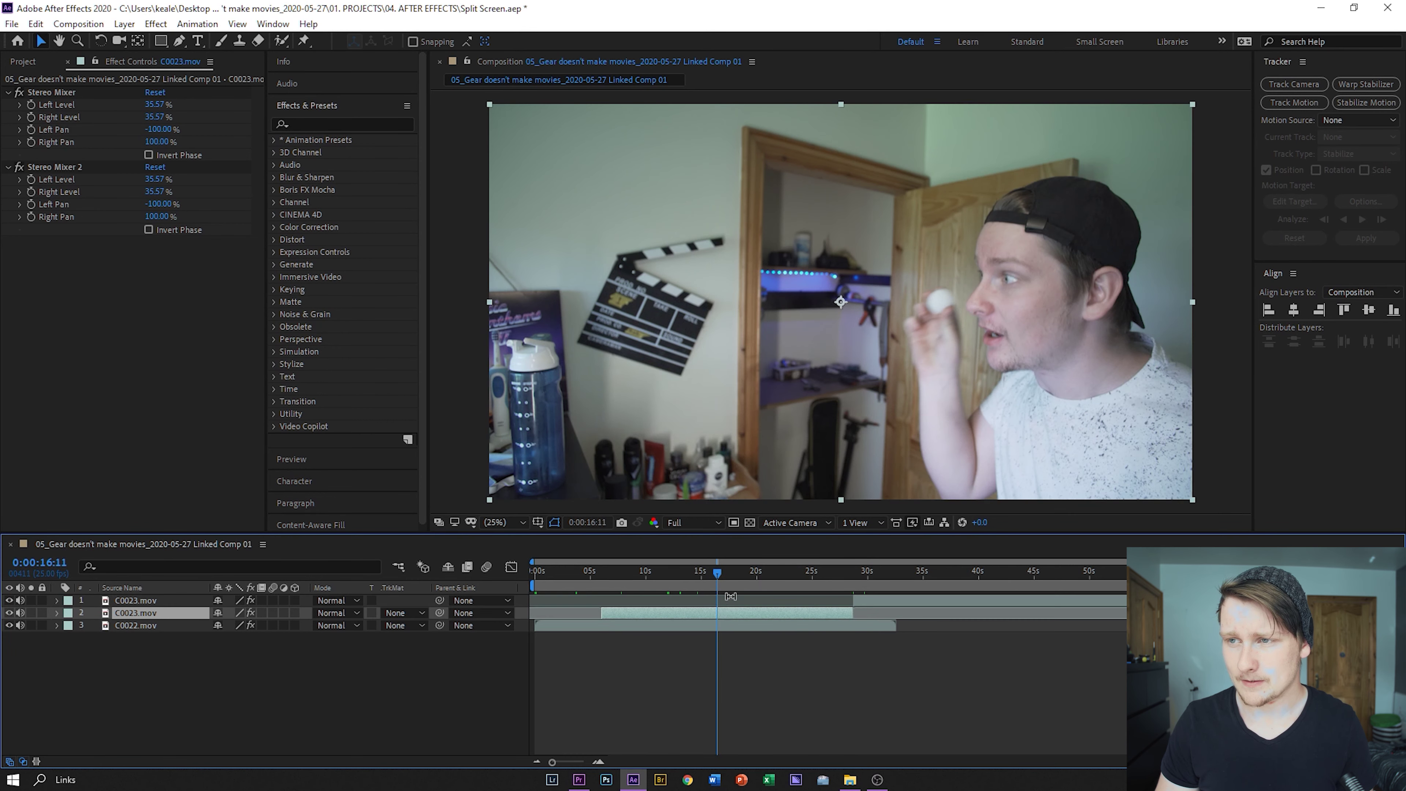
pyautogui.rightClick(720, 614)
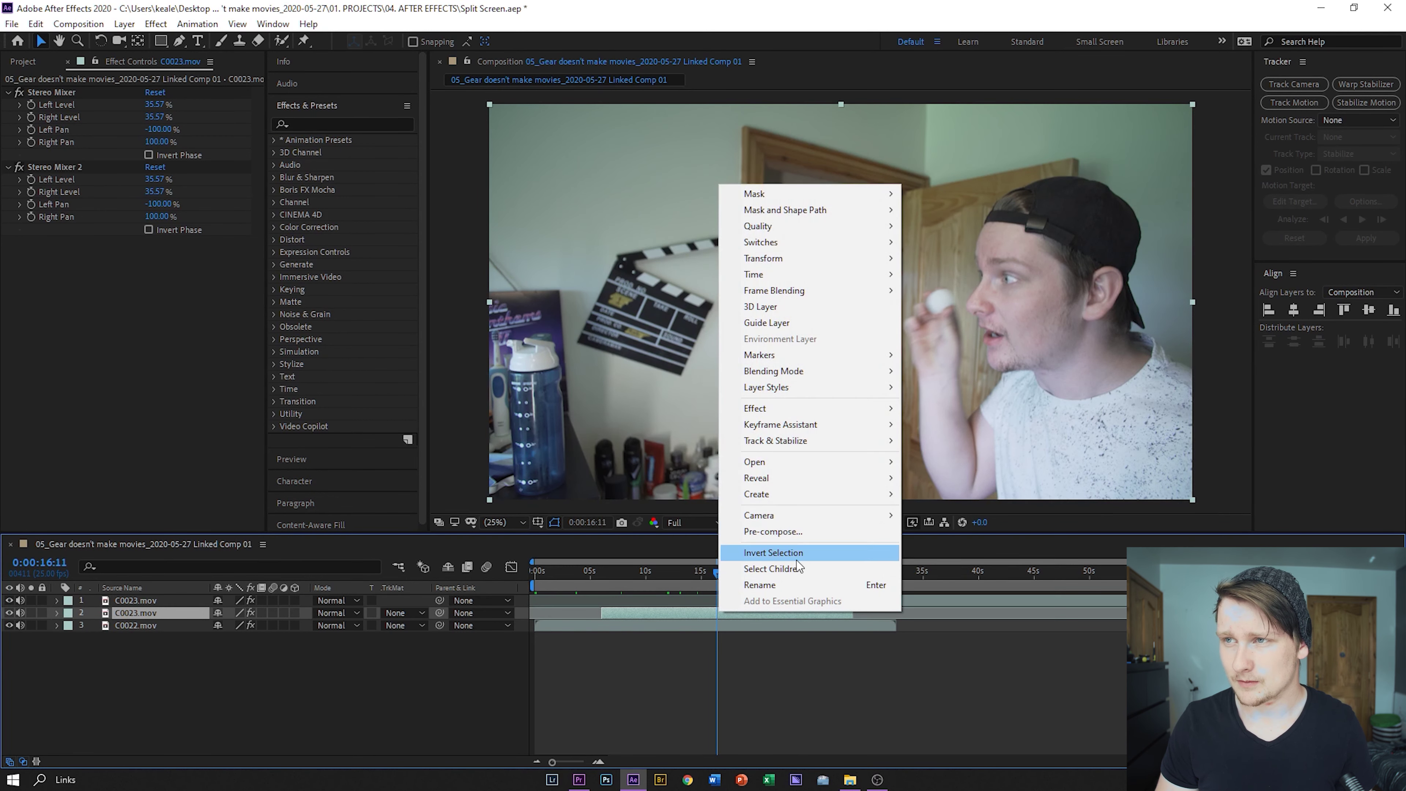
pyautogui.click(68, 612)
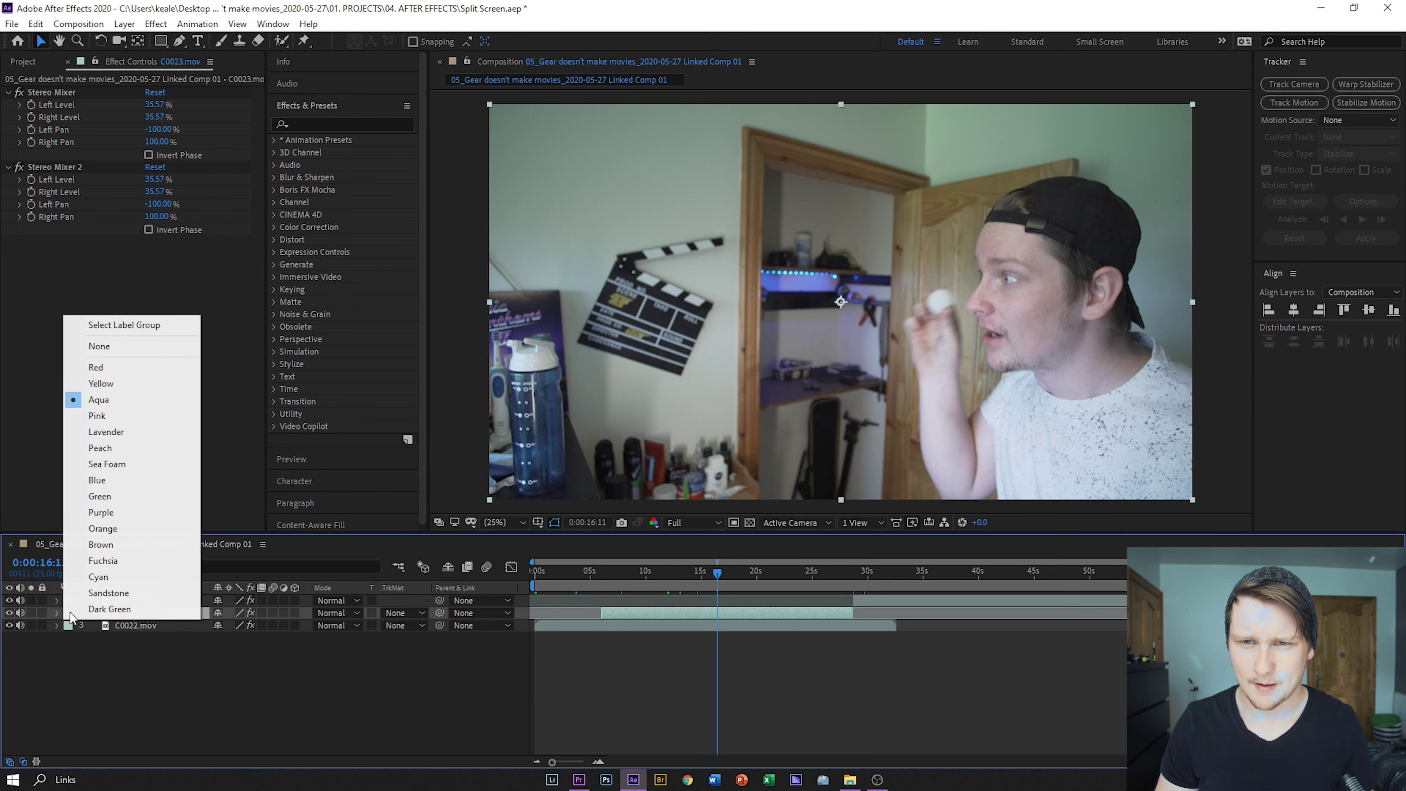
pyautogui.click(109, 481)
pyautogui.click(673, 659)
pyautogui.click(671, 614)
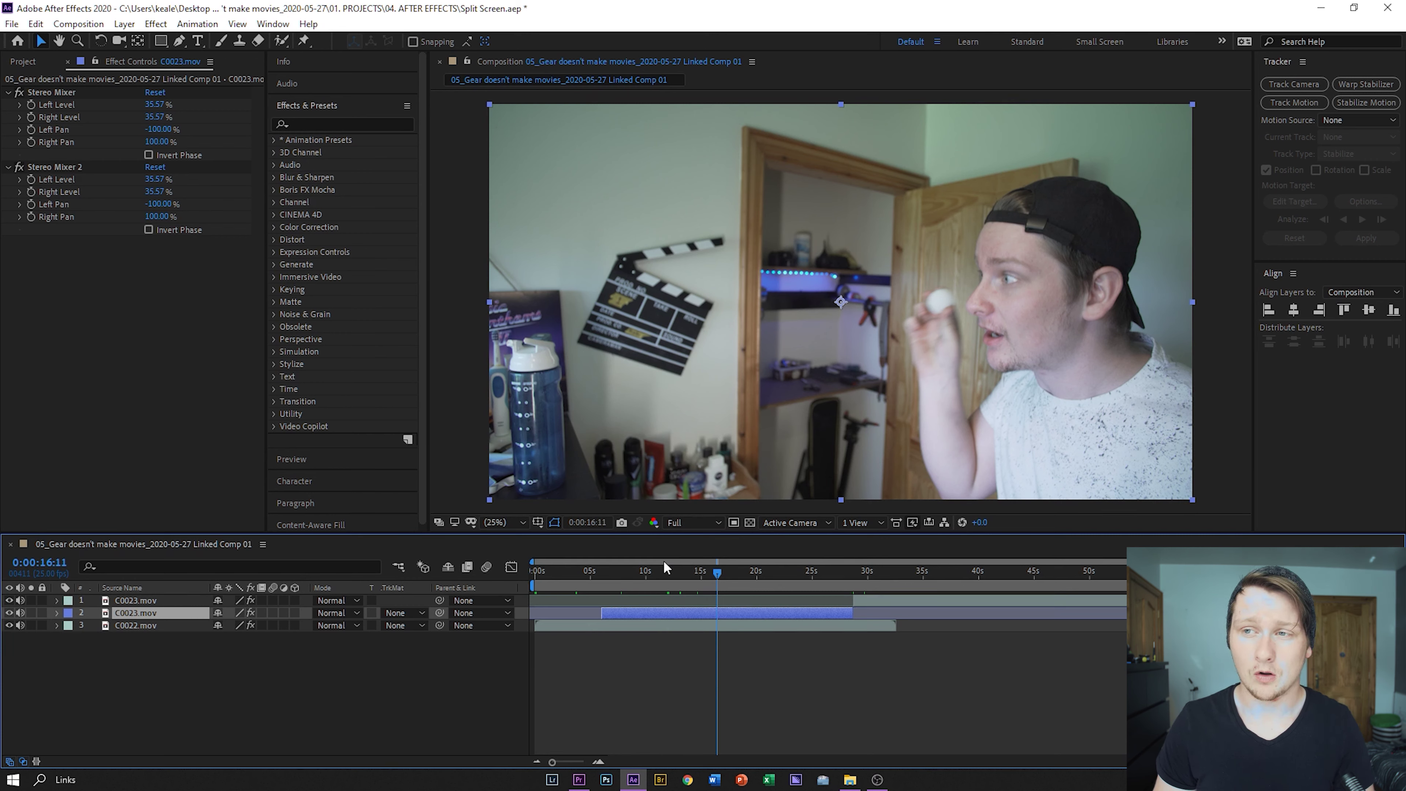
# Step: Compare the blue C0023.mov layer with C0022.mov from 0:00:06:00 to 0:00:08:24, switching the blue layer's visibility off and on
pyautogui.click(645, 572)
pyautogui.moveTo(643, 575); pyautogui.dragTo(600, 576)
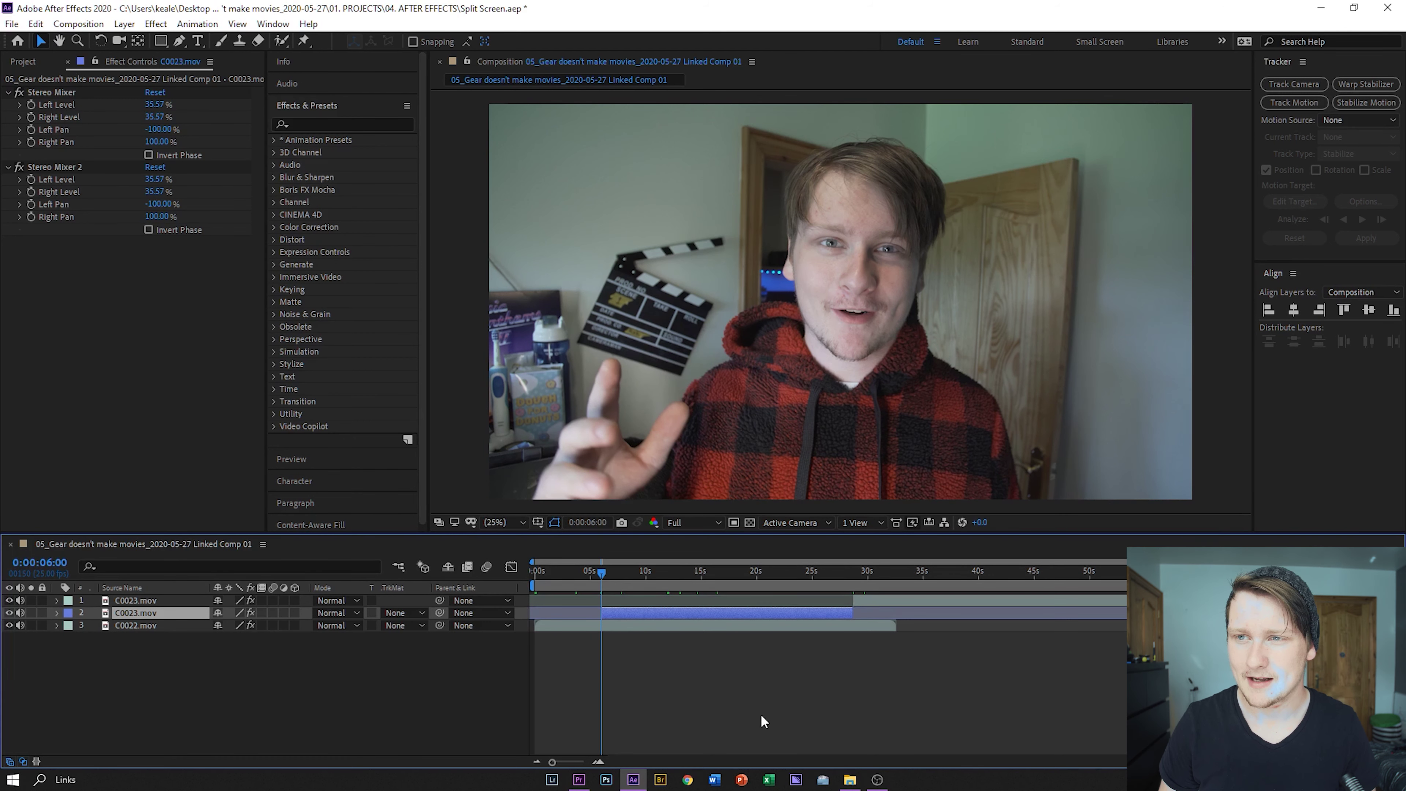
pyautogui.moveTo(603, 572); pyautogui.dragTo(606, 570)
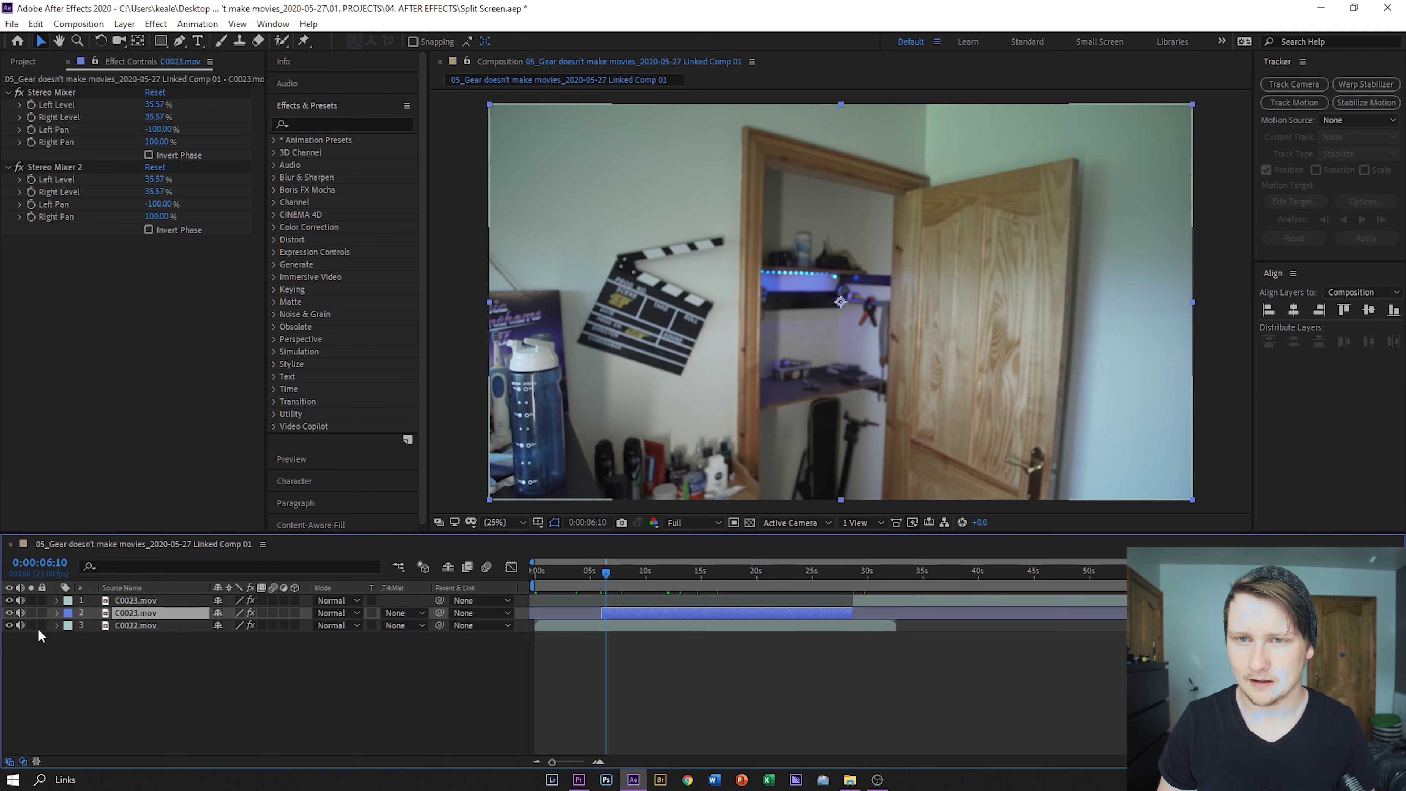
pyautogui.click(9, 613)
pyautogui.moveTo(613, 573); pyautogui.dragTo(615, 571)
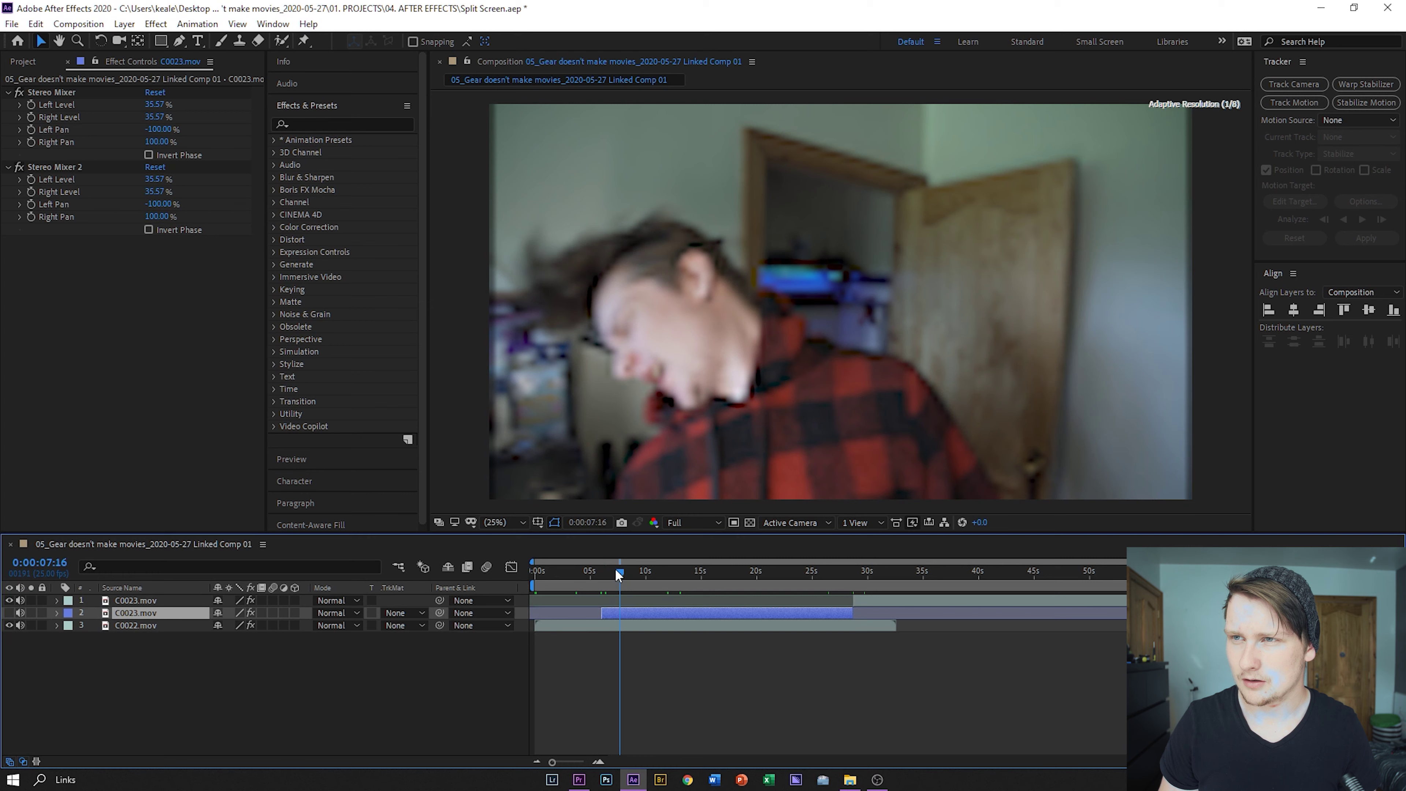
pyautogui.moveTo(616, 571); pyautogui.dragTo(631, 570)
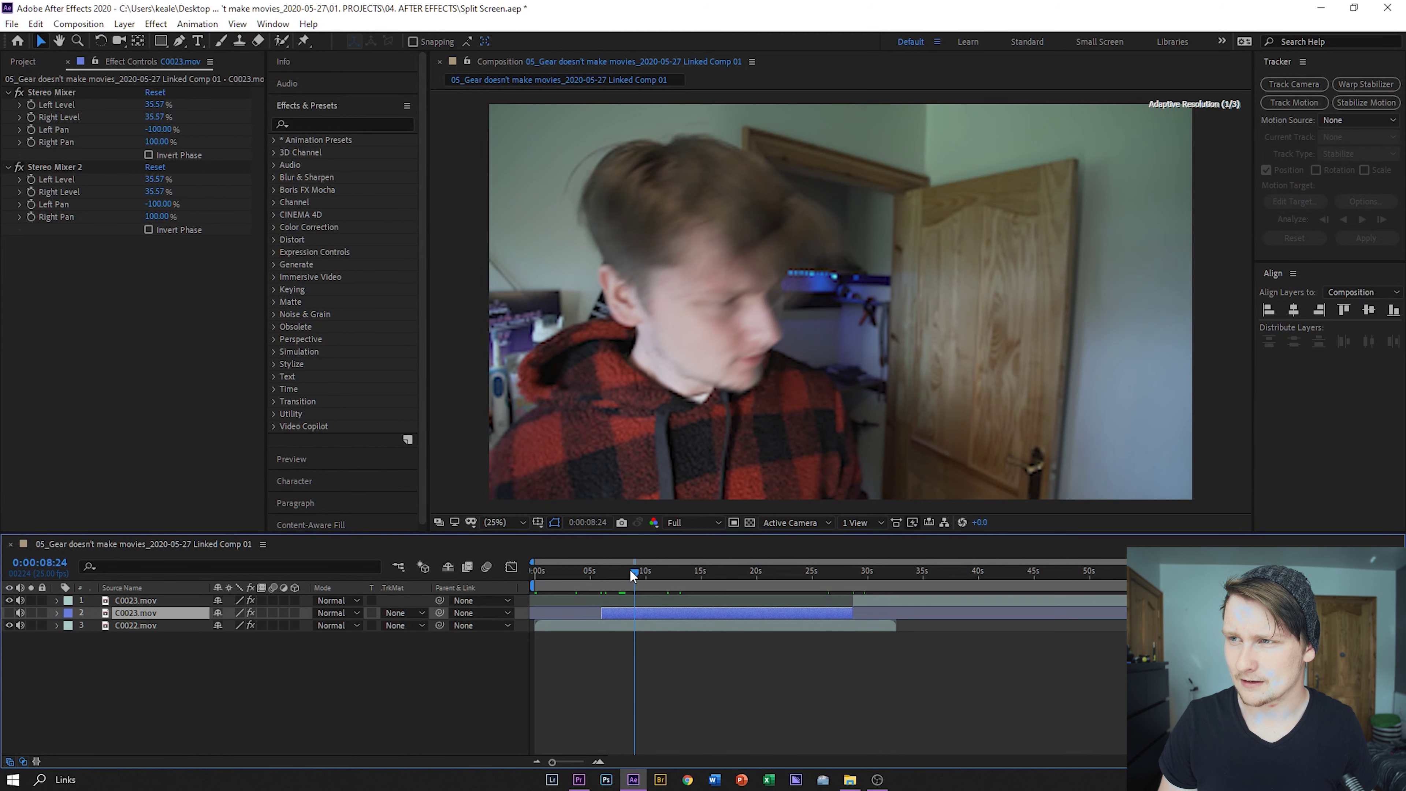
pyautogui.click(9, 613)
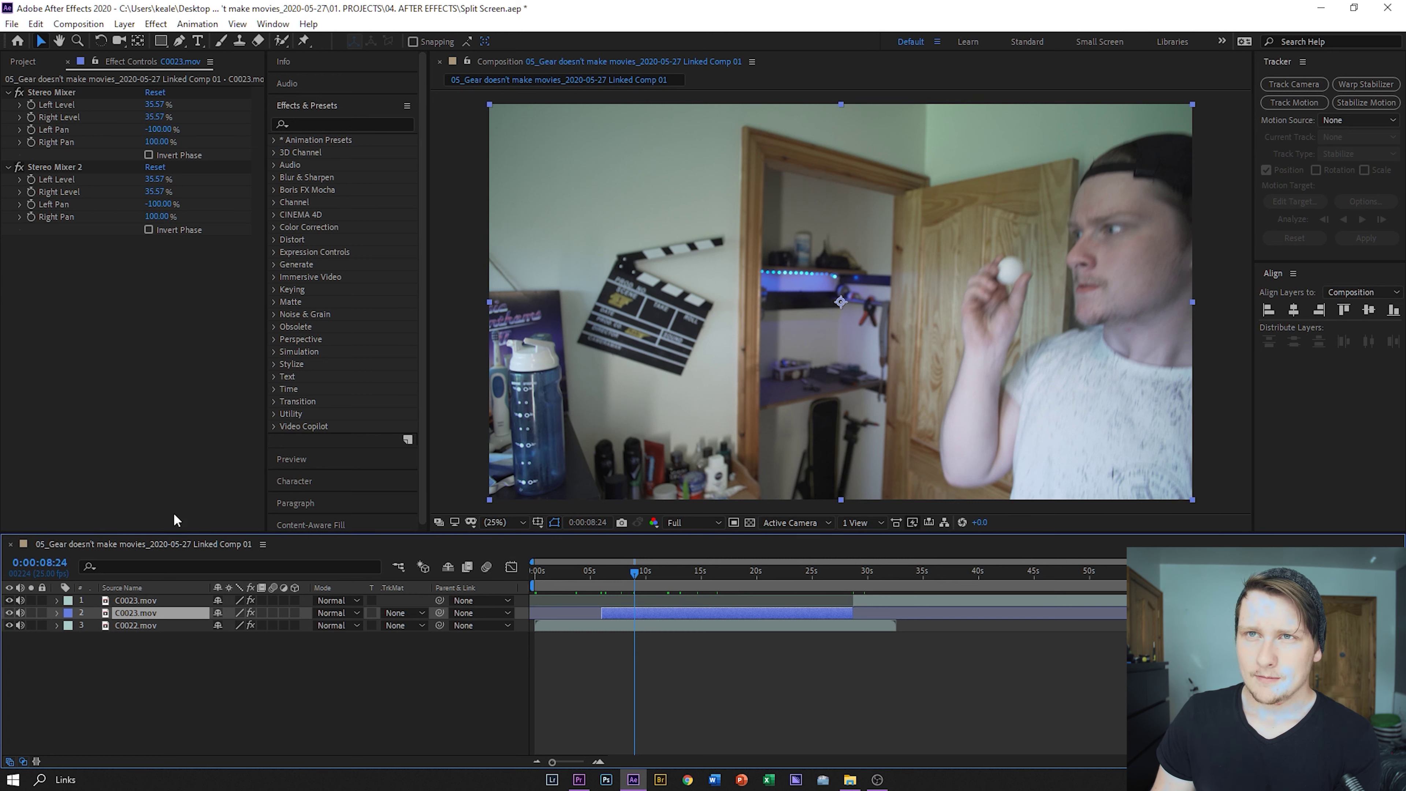
# Step: Draw a closed Pen mask on the blue C0023.mov layer around the open door and the man holding the ball
pyautogui.click(180, 44)
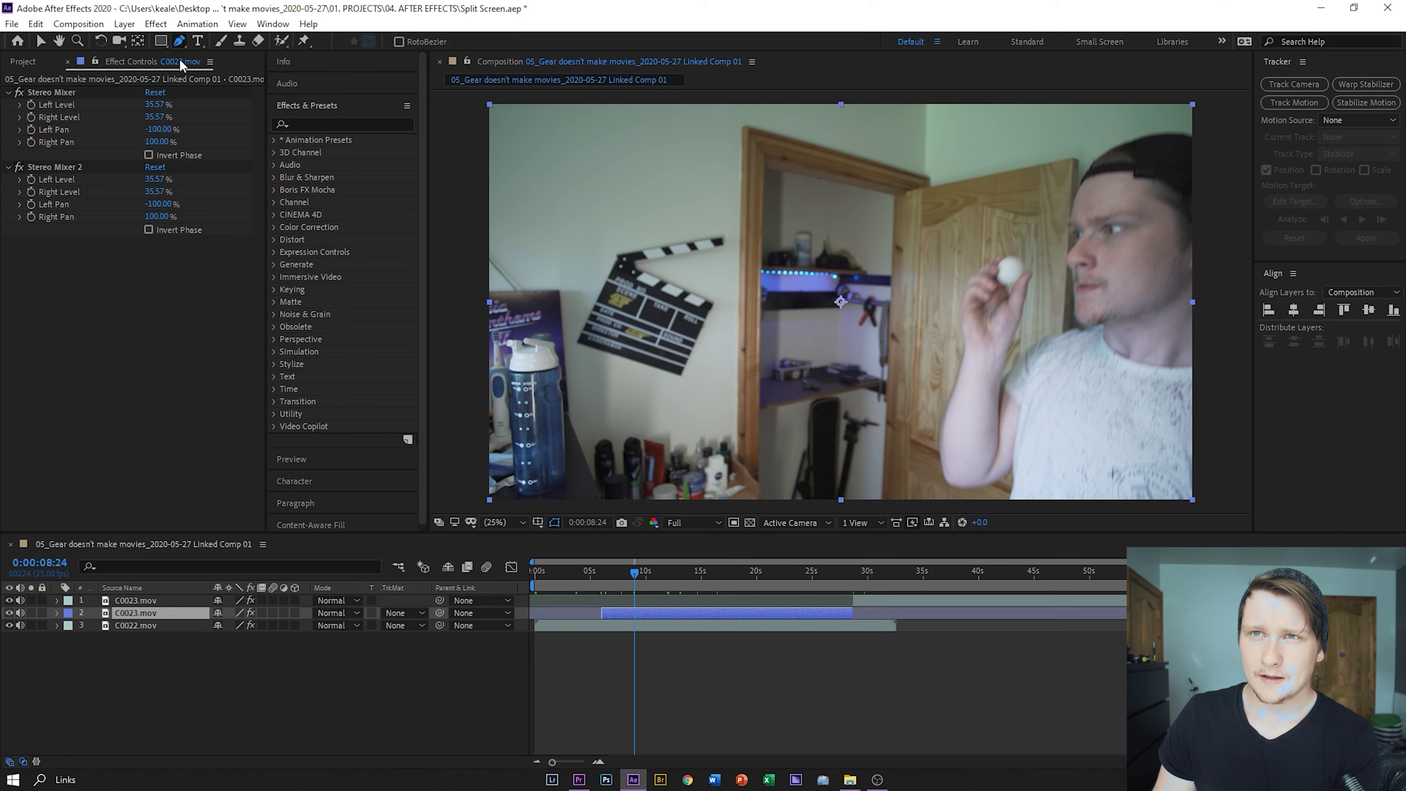
pyautogui.click(892, 194)
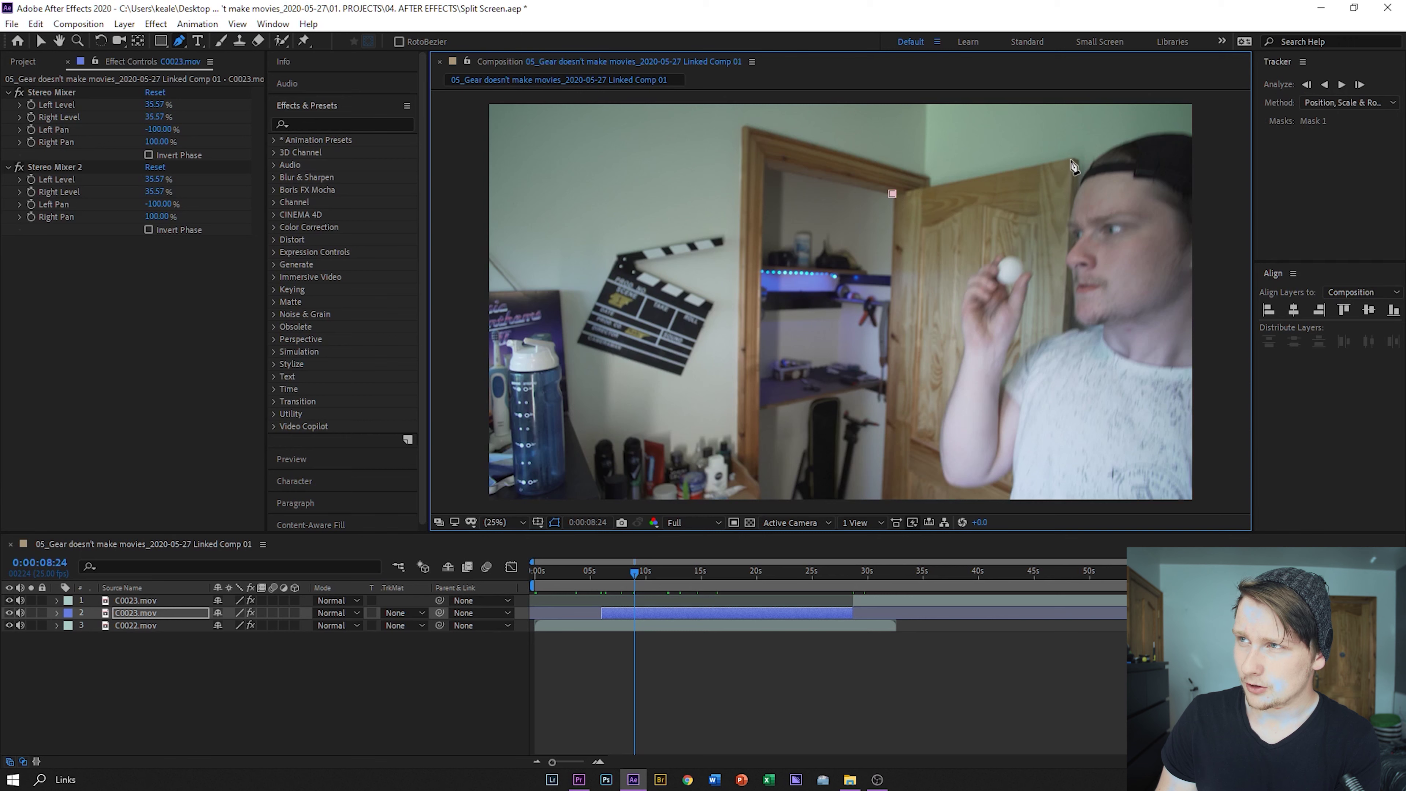
pyautogui.click(1074, 157)
pyautogui.click(1139, 101)
pyautogui.click(1217, 101)
pyautogui.click(1221, 508)
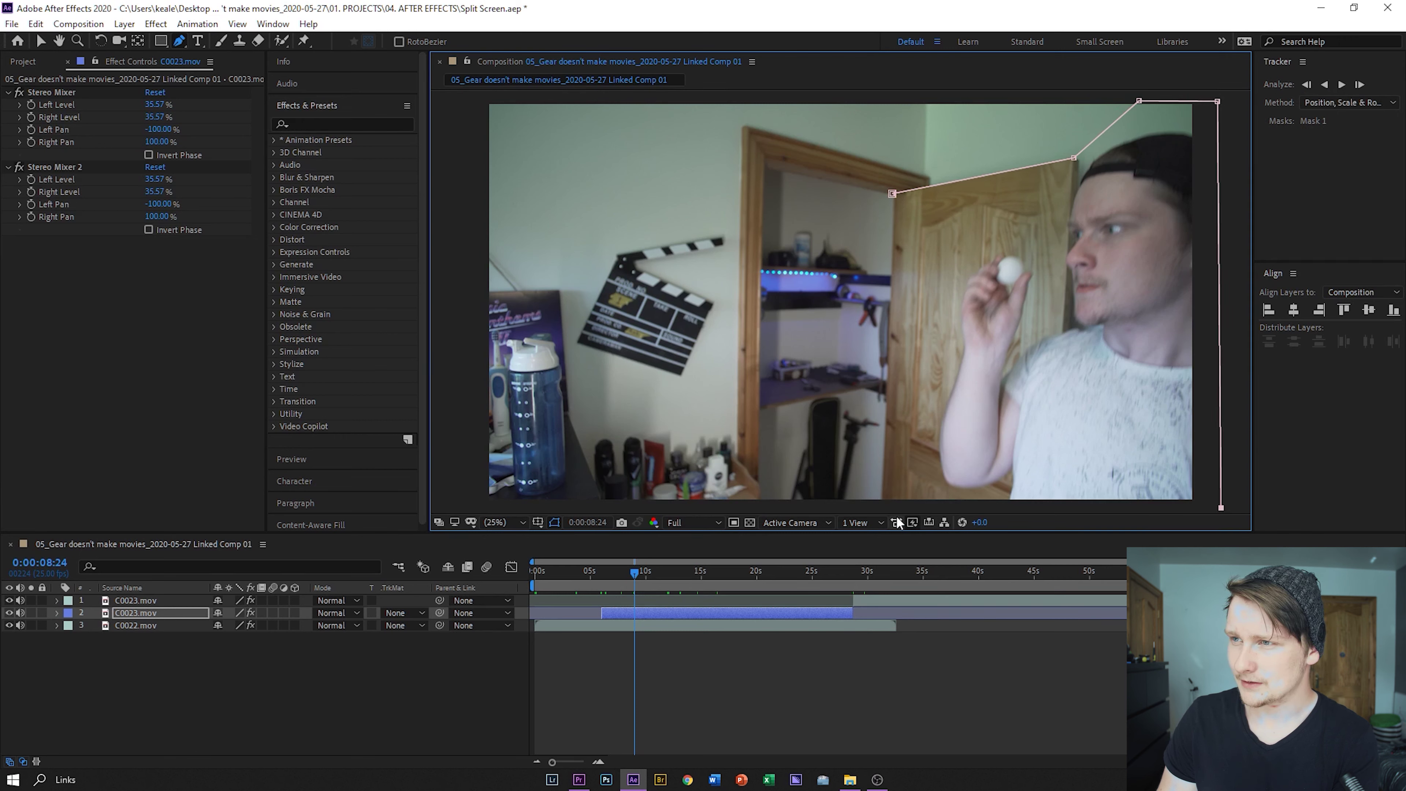
pyautogui.click(883, 504)
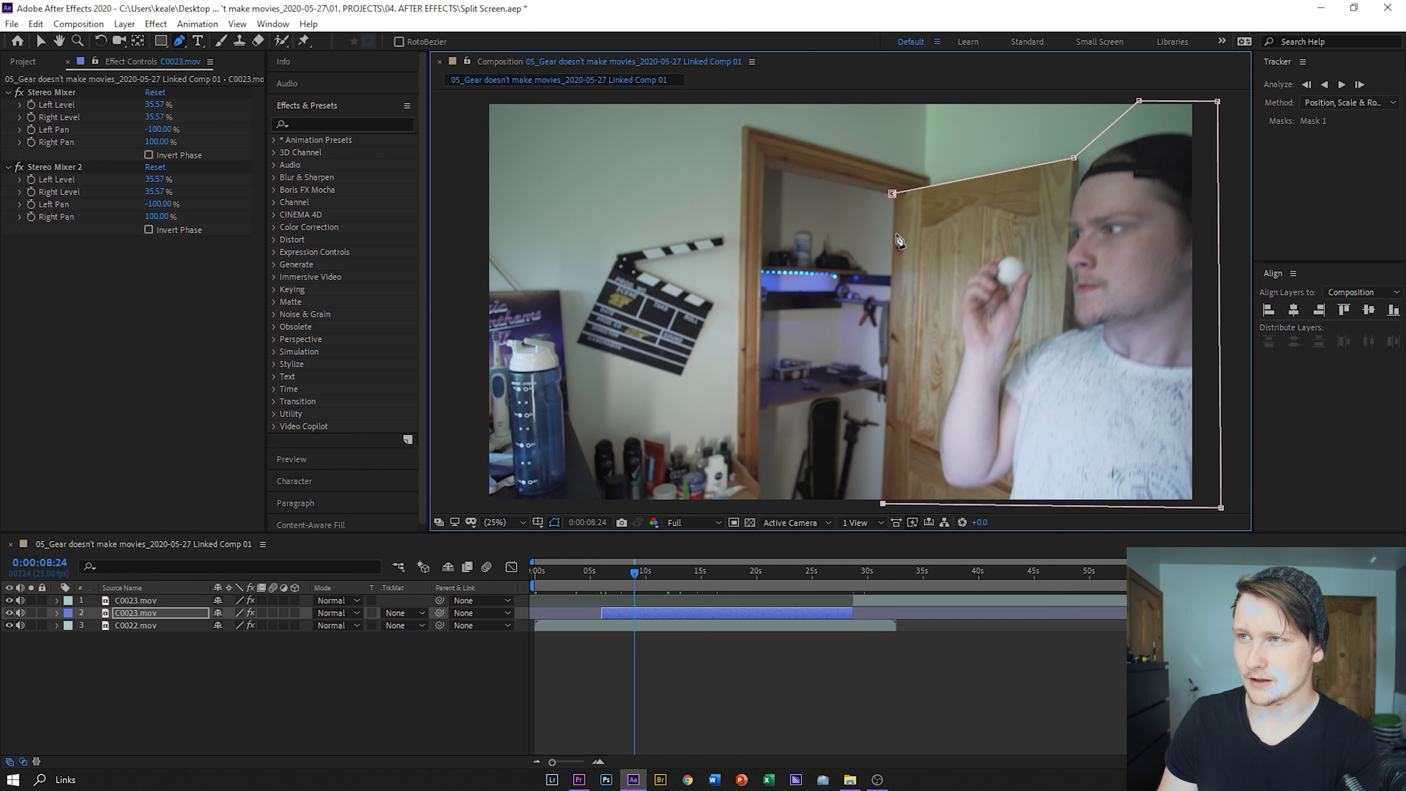
pyautogui.click(892, 193)
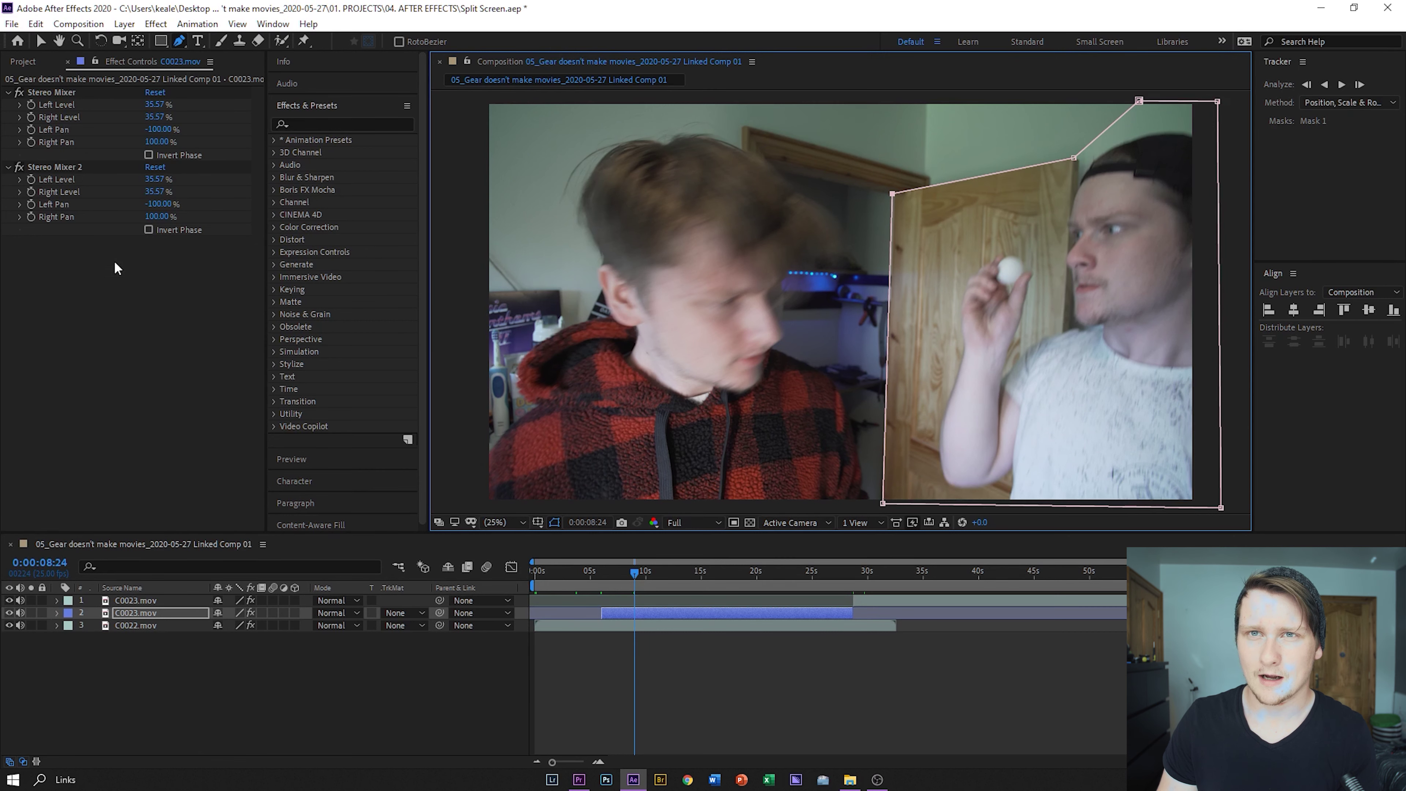
# Step: Reveal the Mask 1 properties and the other property groups of the blue C0023.mov layer
pyautogui.click(134, 607)
pyautogui.press('m')
pyautogui.press('m')
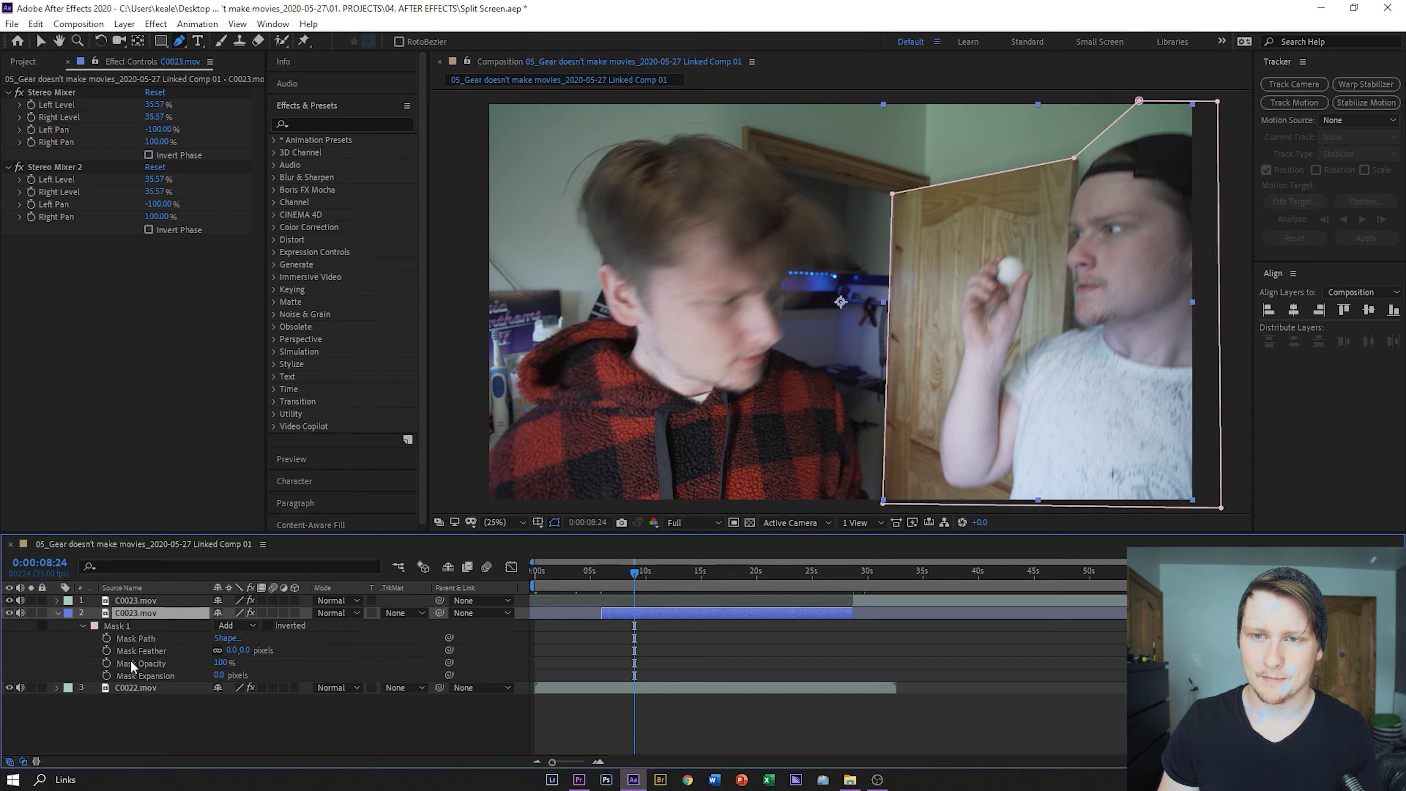
pyautogui.click(57, 612)
pyautogui.click(58, 612)
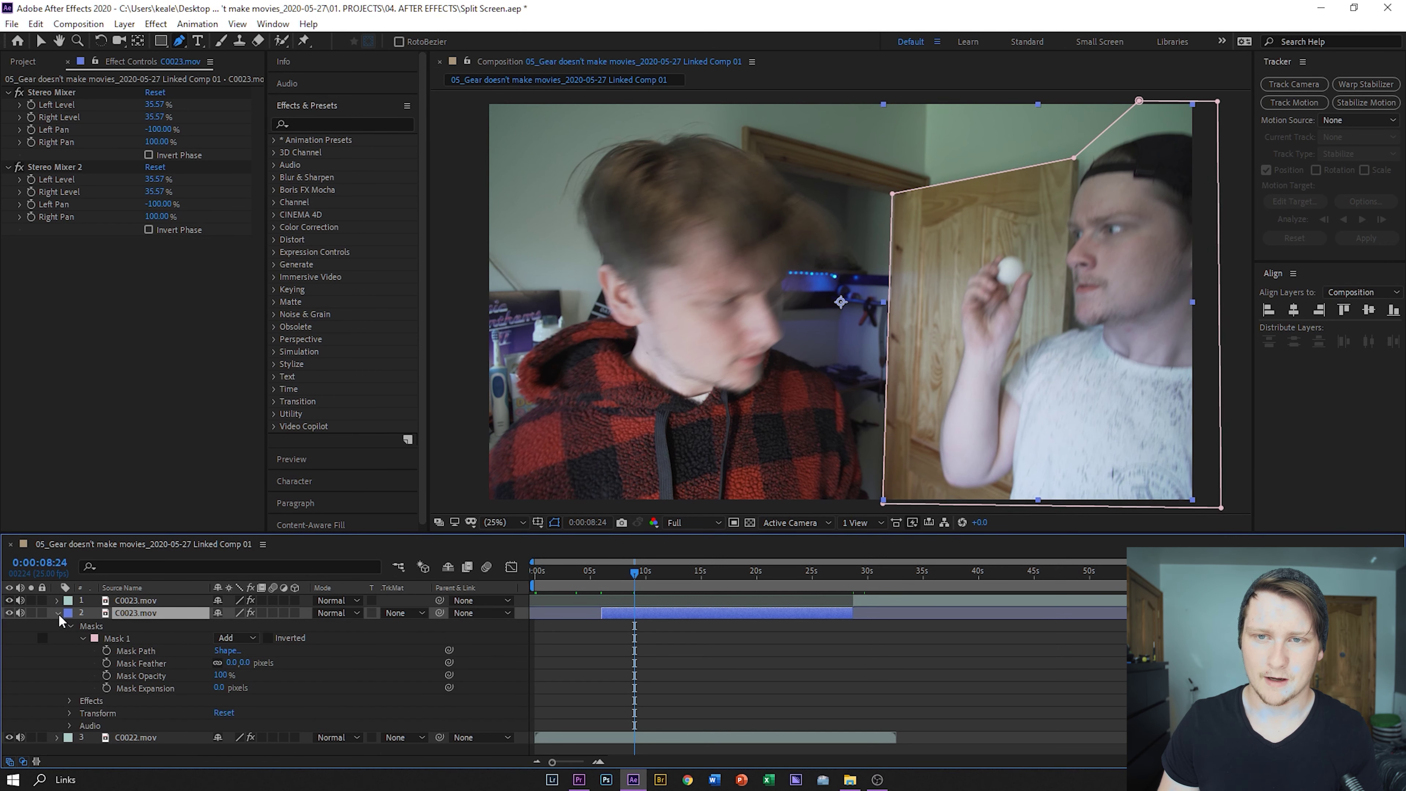
# Step: Enable Mask Path keyframing for Mask 1 of the blue C0023.mov layer at 0:00:08:24
pyautogui.click(70, 626)
pyautogui.click(70, 627)
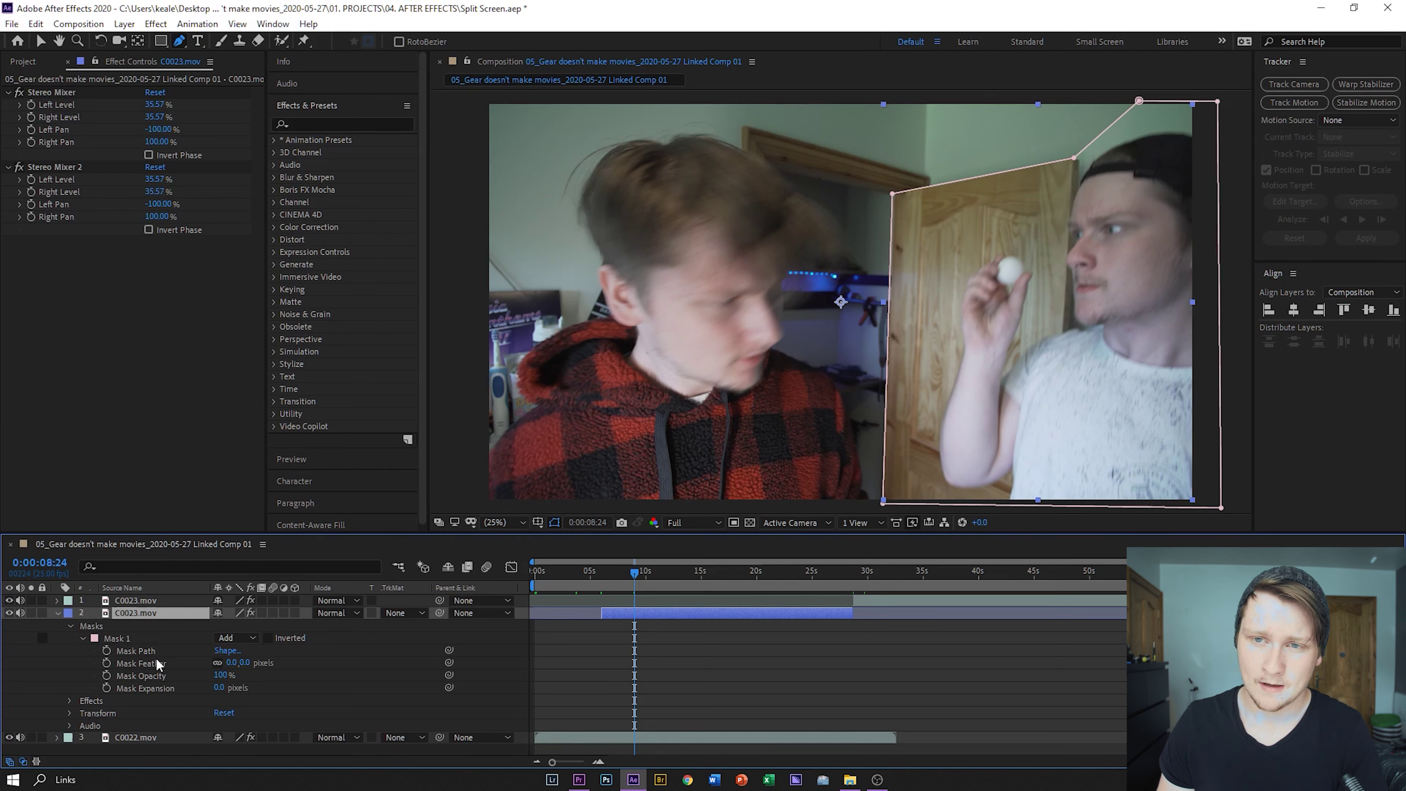
pyautogui.click(148, 654)
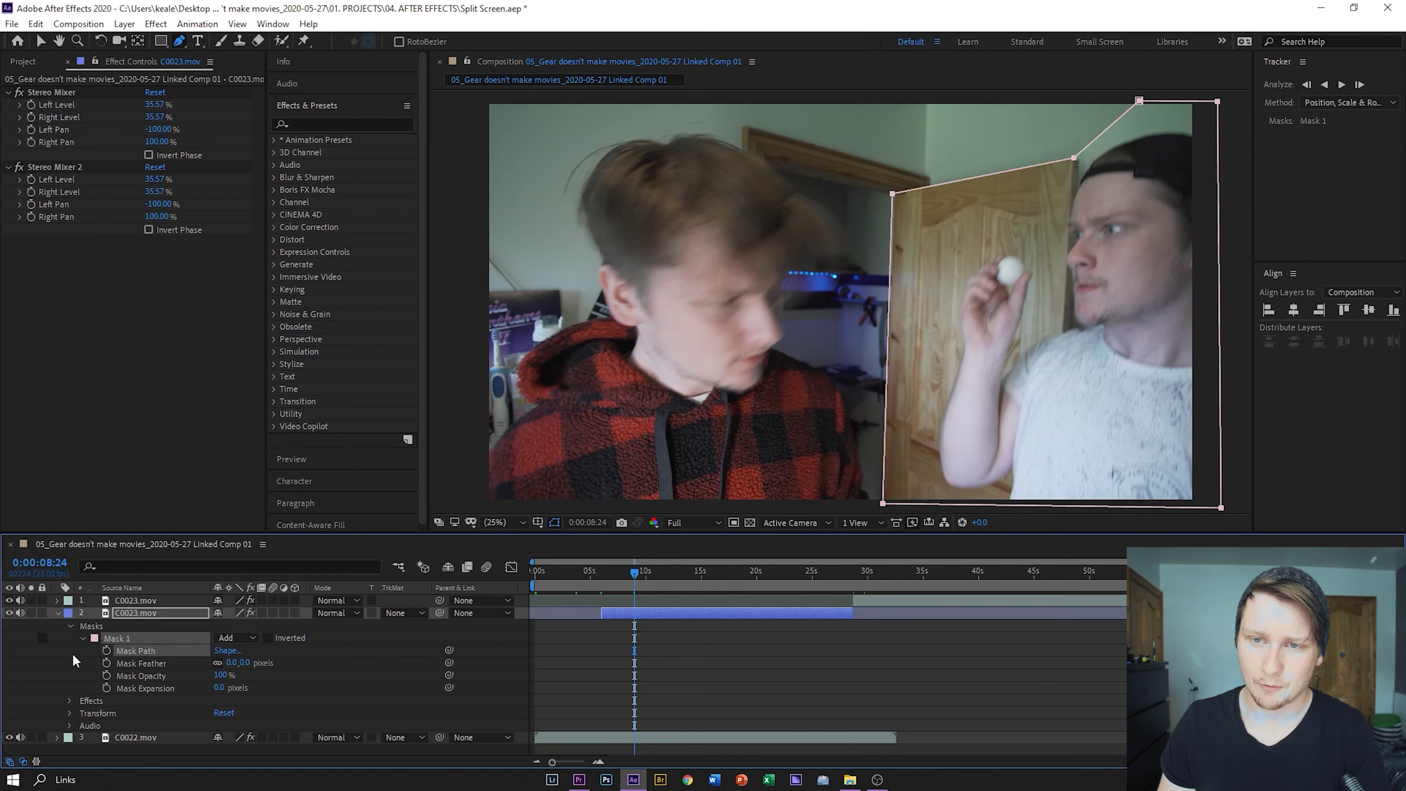
pyautogui.click(106, 652)
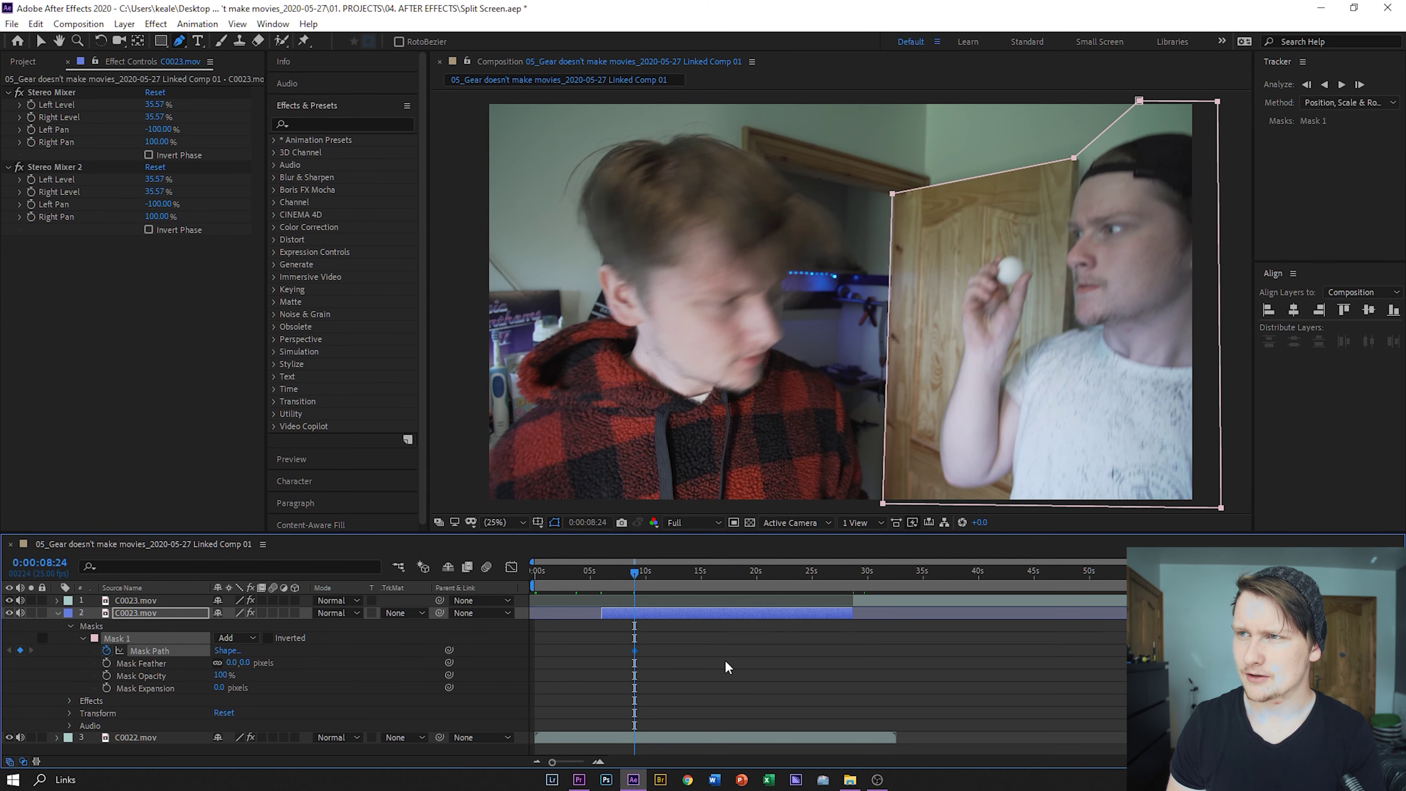
# Step: Examine the masked door area frame by frame from 0:00:08:24 back to 0:00:08:16, checking the man's movement against the mask edge
pyautogui.press('pageup')
pyautogui.press('pagedown')
pyautogui.press('pageup')
pyautogui.press('pageup')
pyautogui.press('pageup')
pyautogui.press('pageup')
pyautogui.press('pageup')
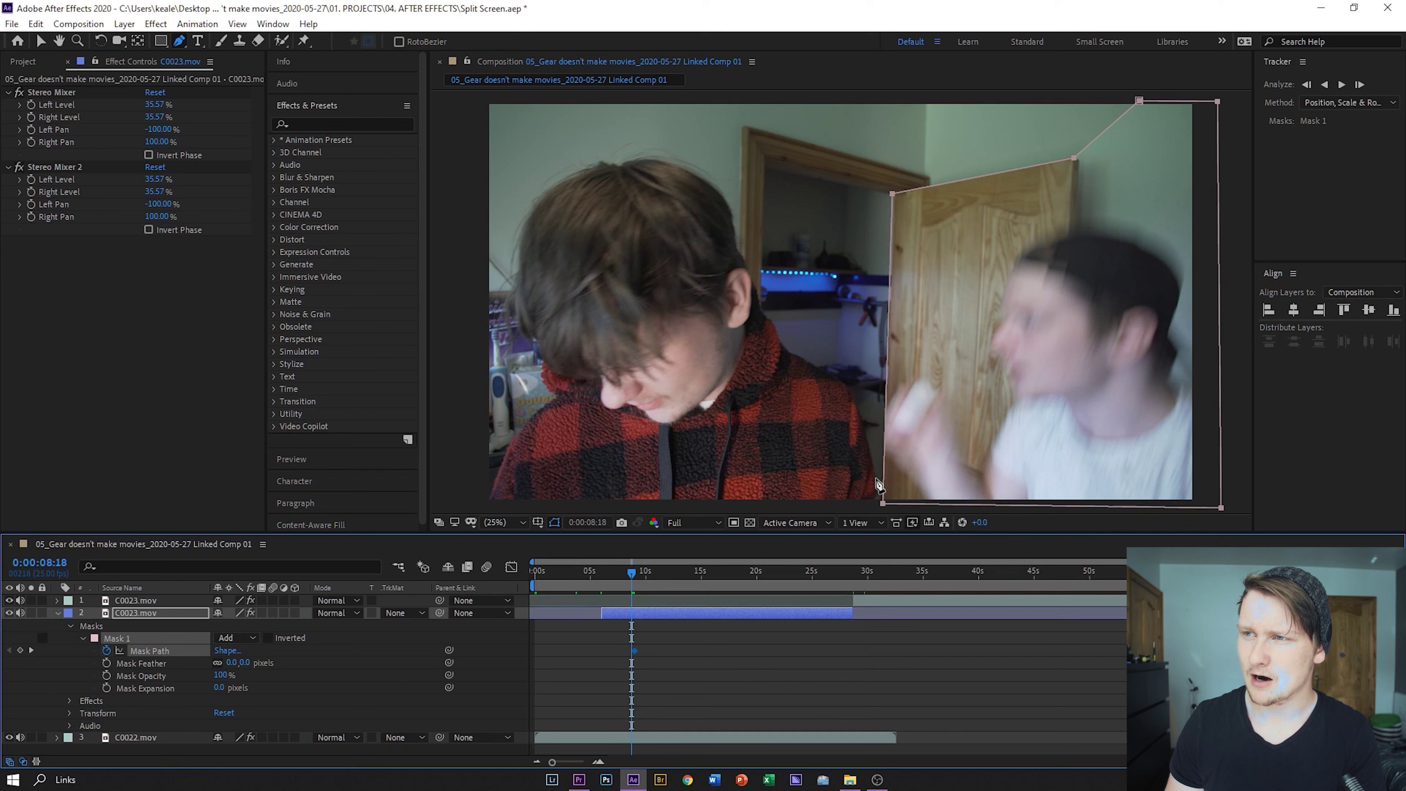
pyautogui.press('pageup')
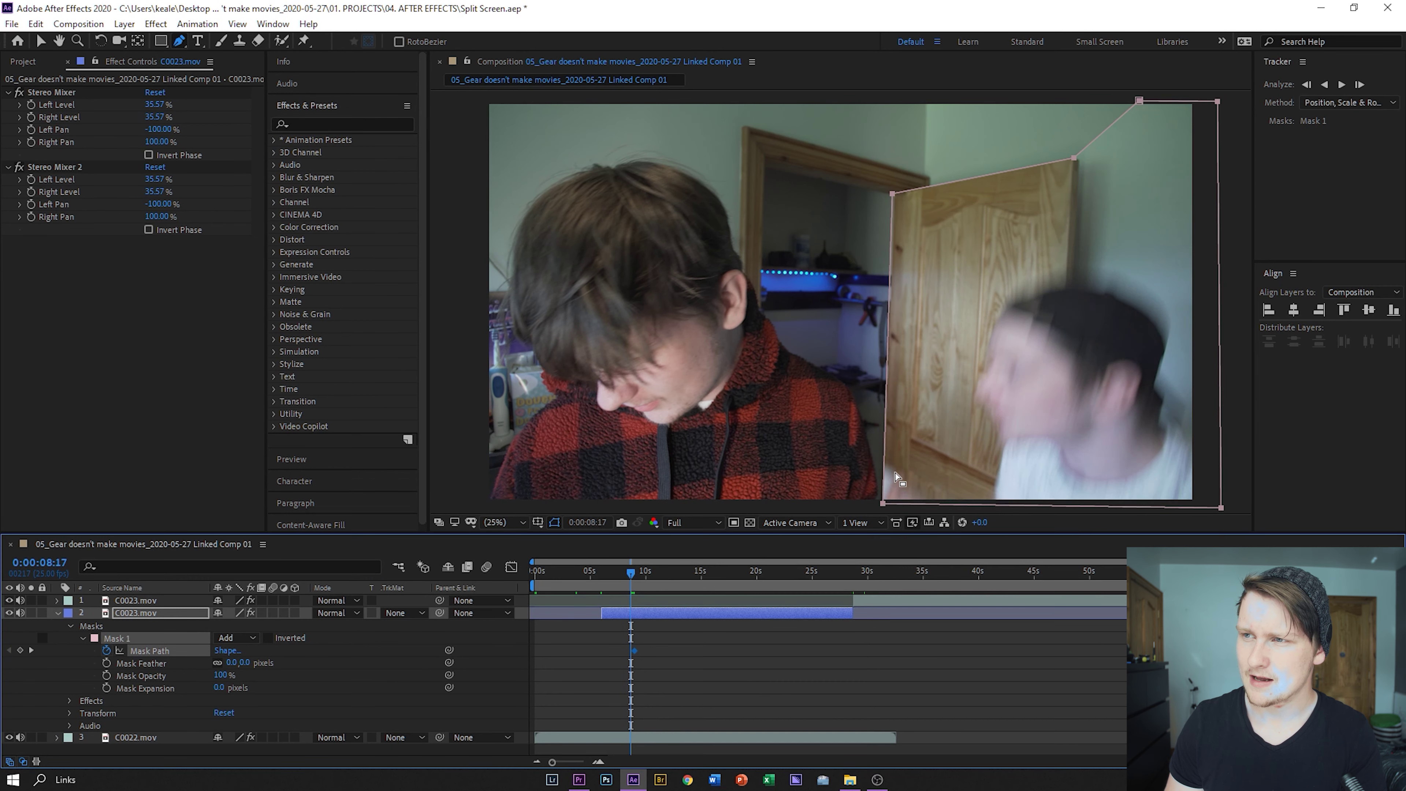
pyautogui.press('pageup')
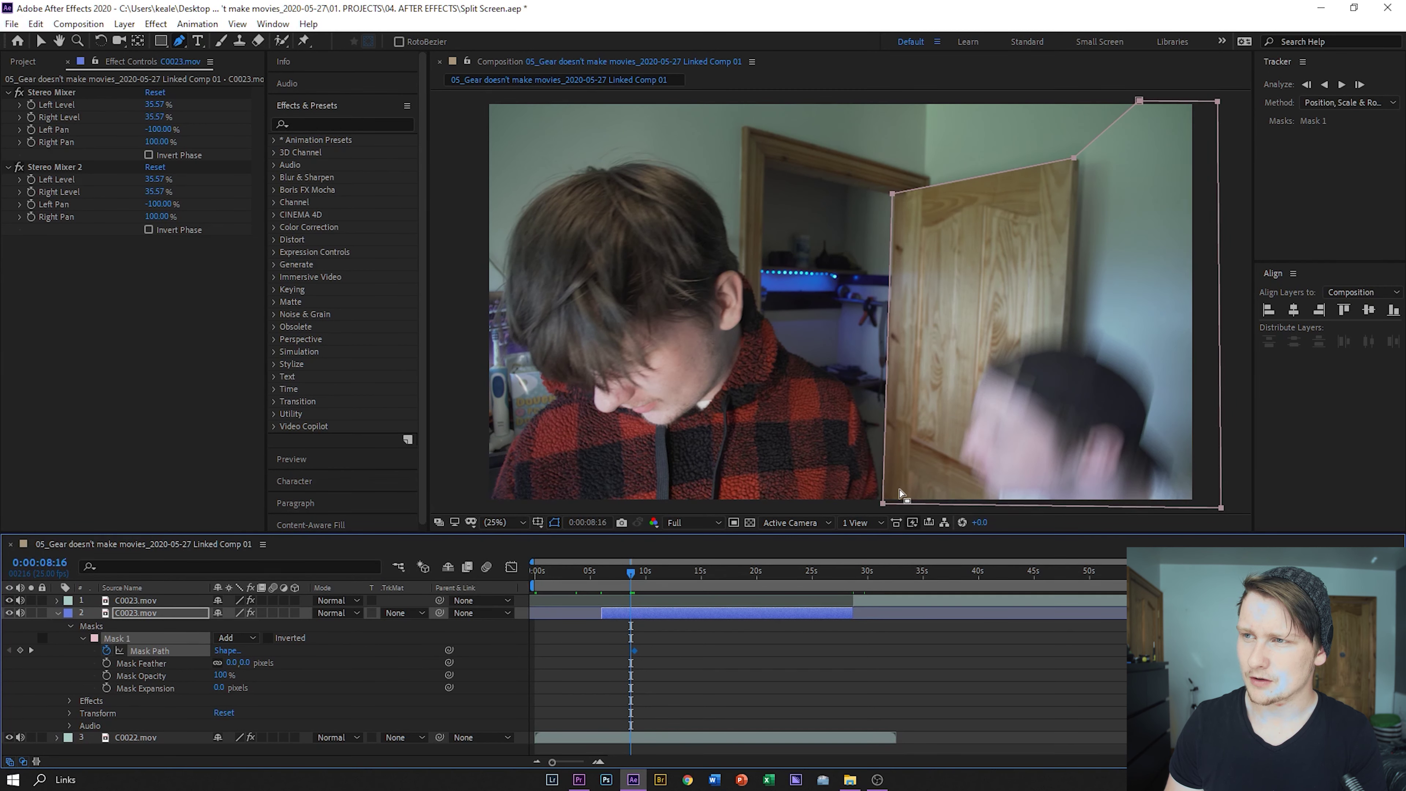
pyautogui.press('pagedown')
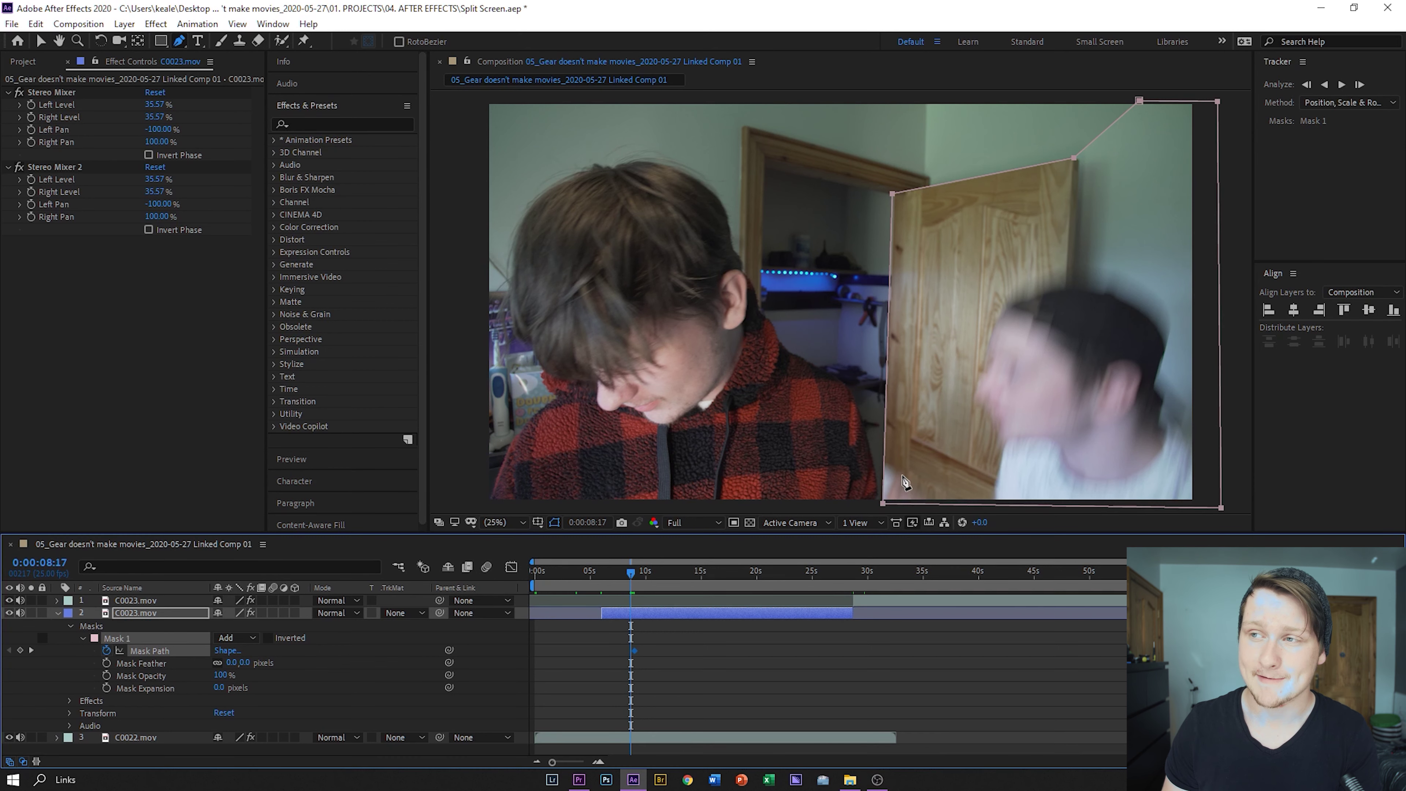
# Step: At 0:00:09:03, move Mask 1's upper corner point beside the doorway slightly inward along the door's edge
pyautogui.hotkey('ctrl', 'Right')
pyautogui.hotkey('ctrl', 'Right')
pyautogui.hotkey('ctrl', 'Right')
pyautogui.hotkey('ctrl', 'Right')
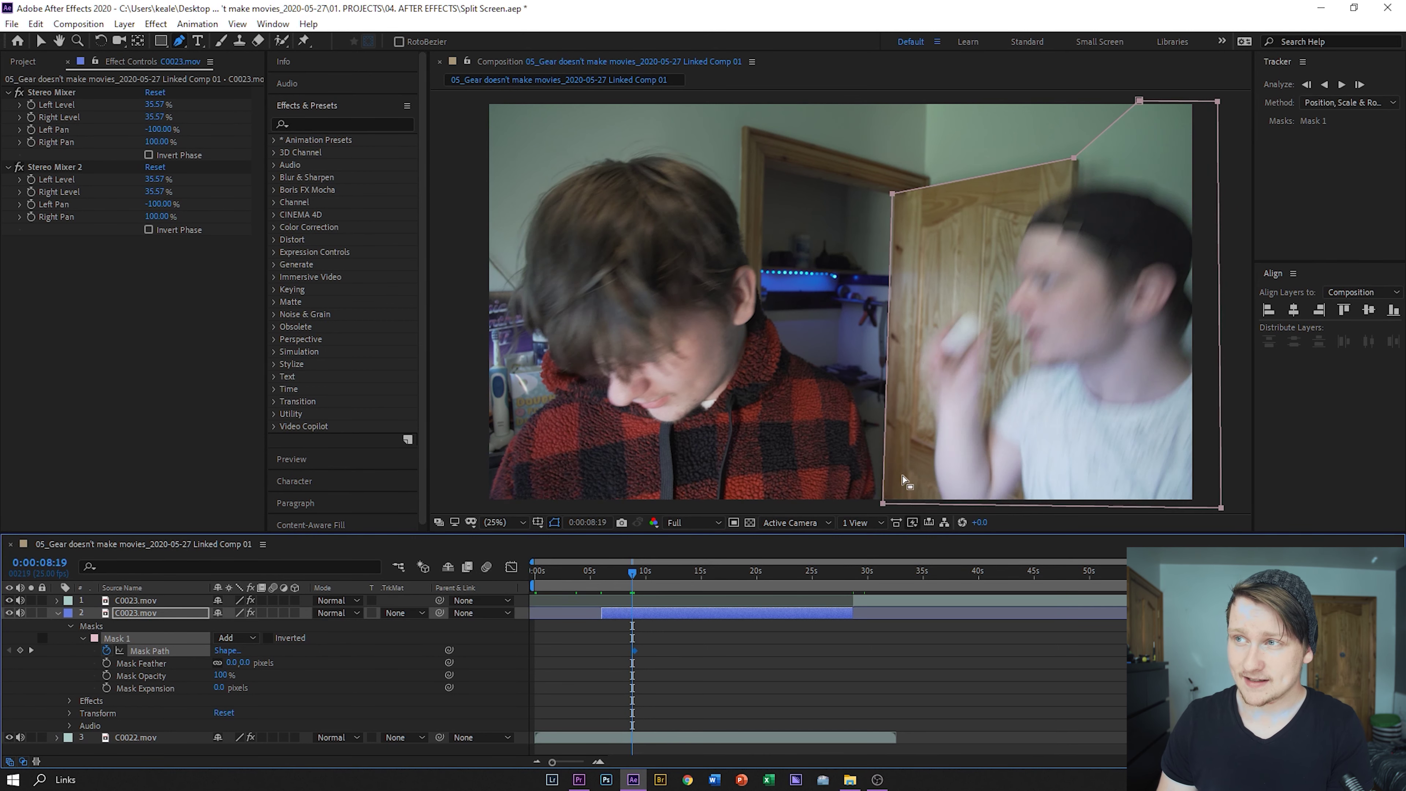
pyautogui.hotkey('ctrl', 'Right')
pyautogui.hotkey('ctrl', 'Right')
pyautogui.hotkey('ctrl', 'Right')
pyautogui.hotkey('ctrl', 'Right')
pyautogui.hotkey('ctrl', 'Right')
pyautogui.hotkey('ctrl', 'Right')
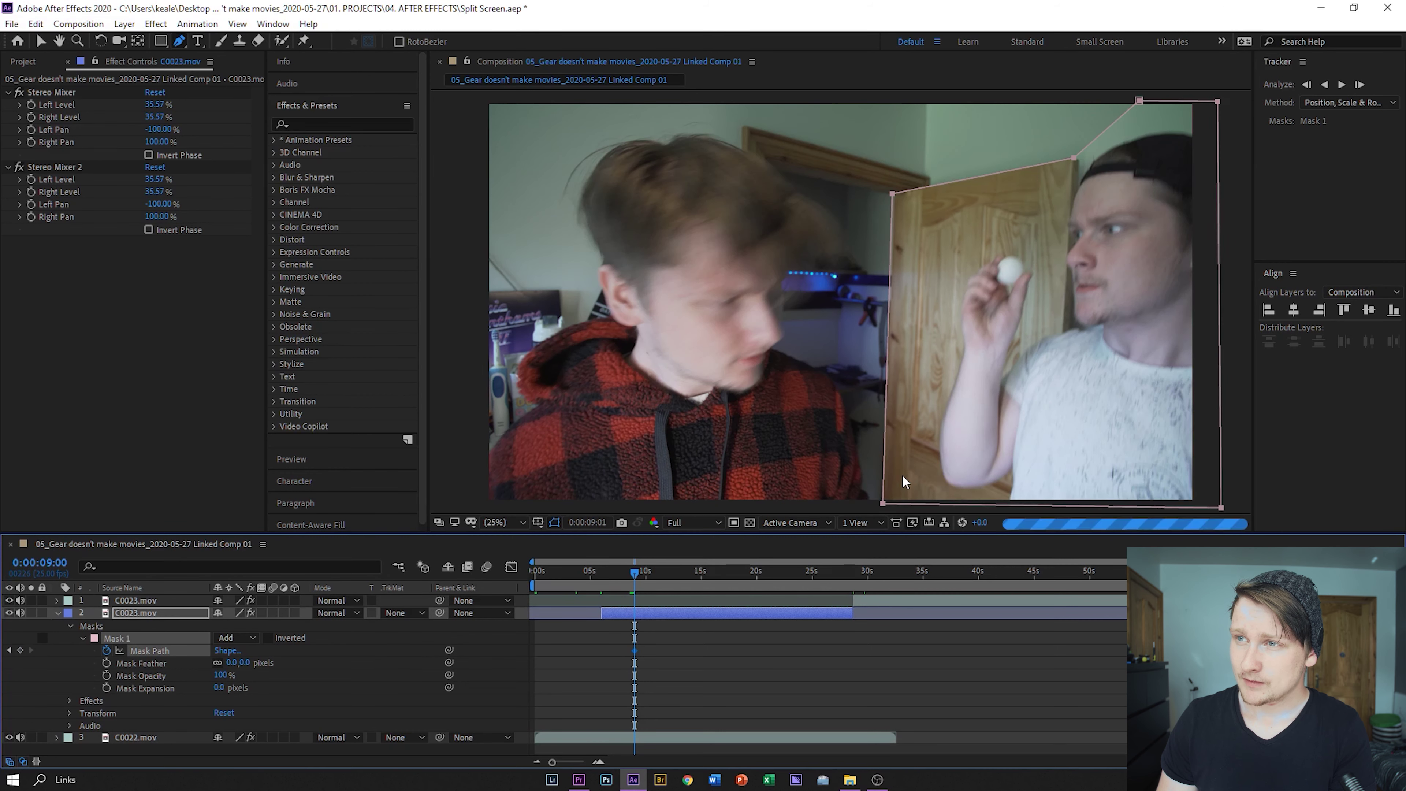
pyautogui.hotkey('ctrl', 'Right')
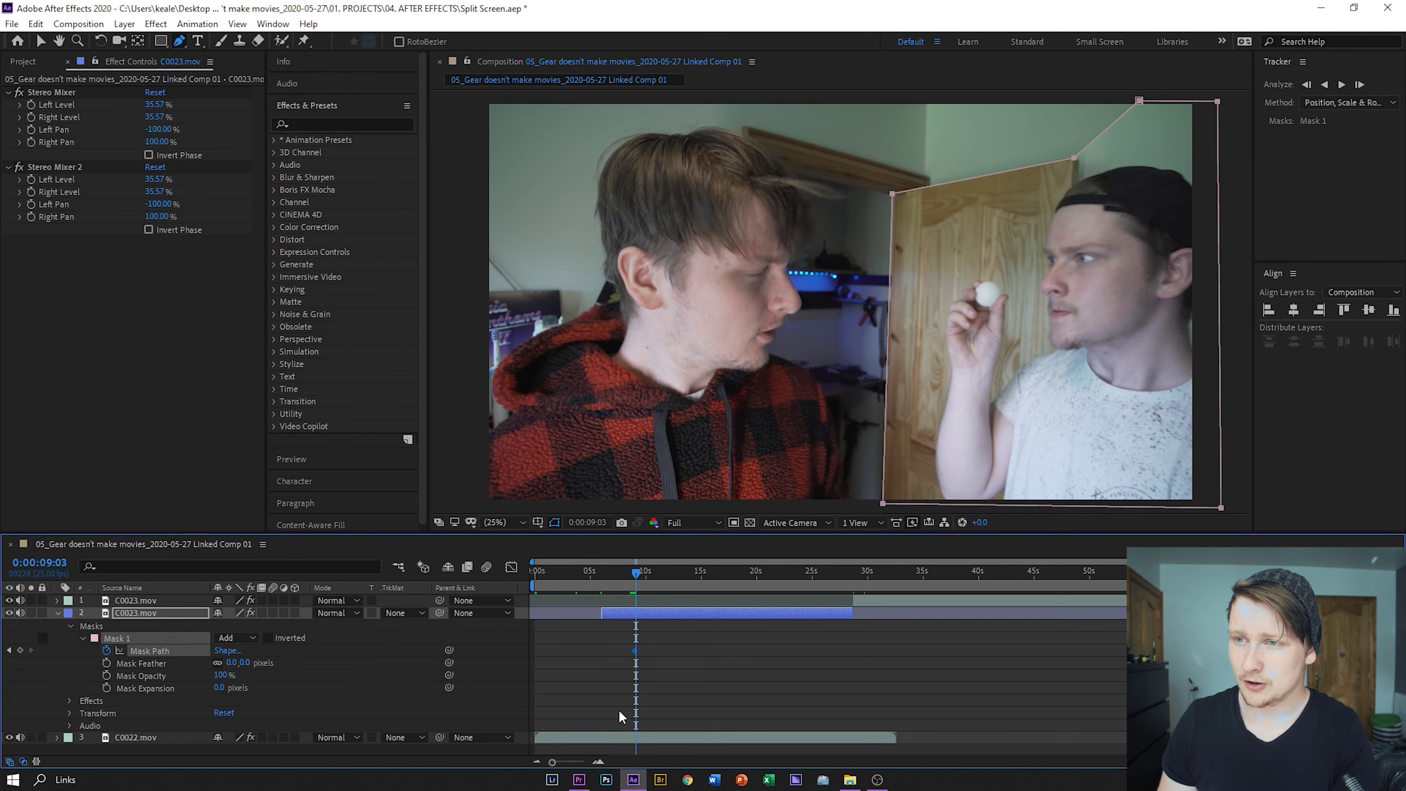
pyautogui.click(156, 631)
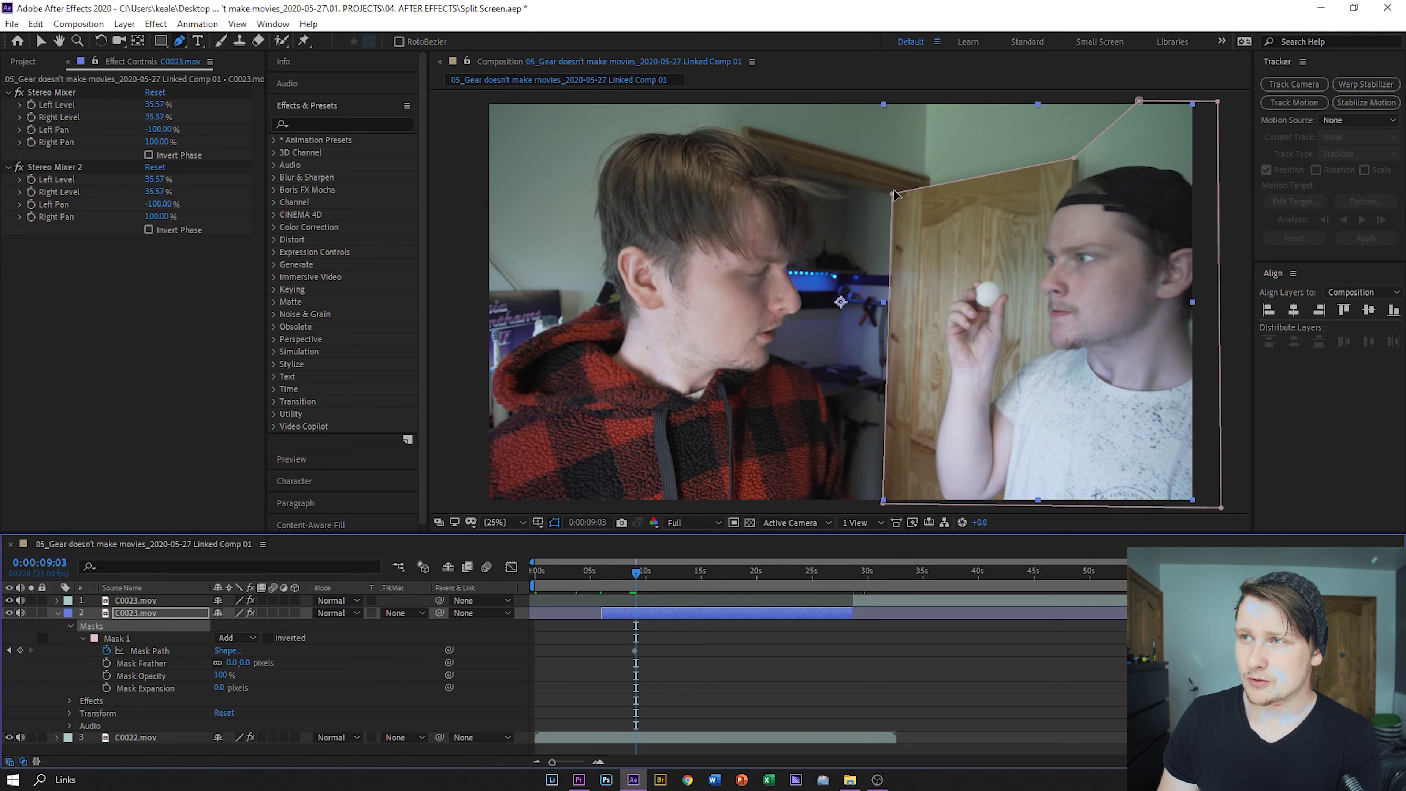
pyautogui.moveTo(896, 195); pyautogui.dragTo(902, 197)
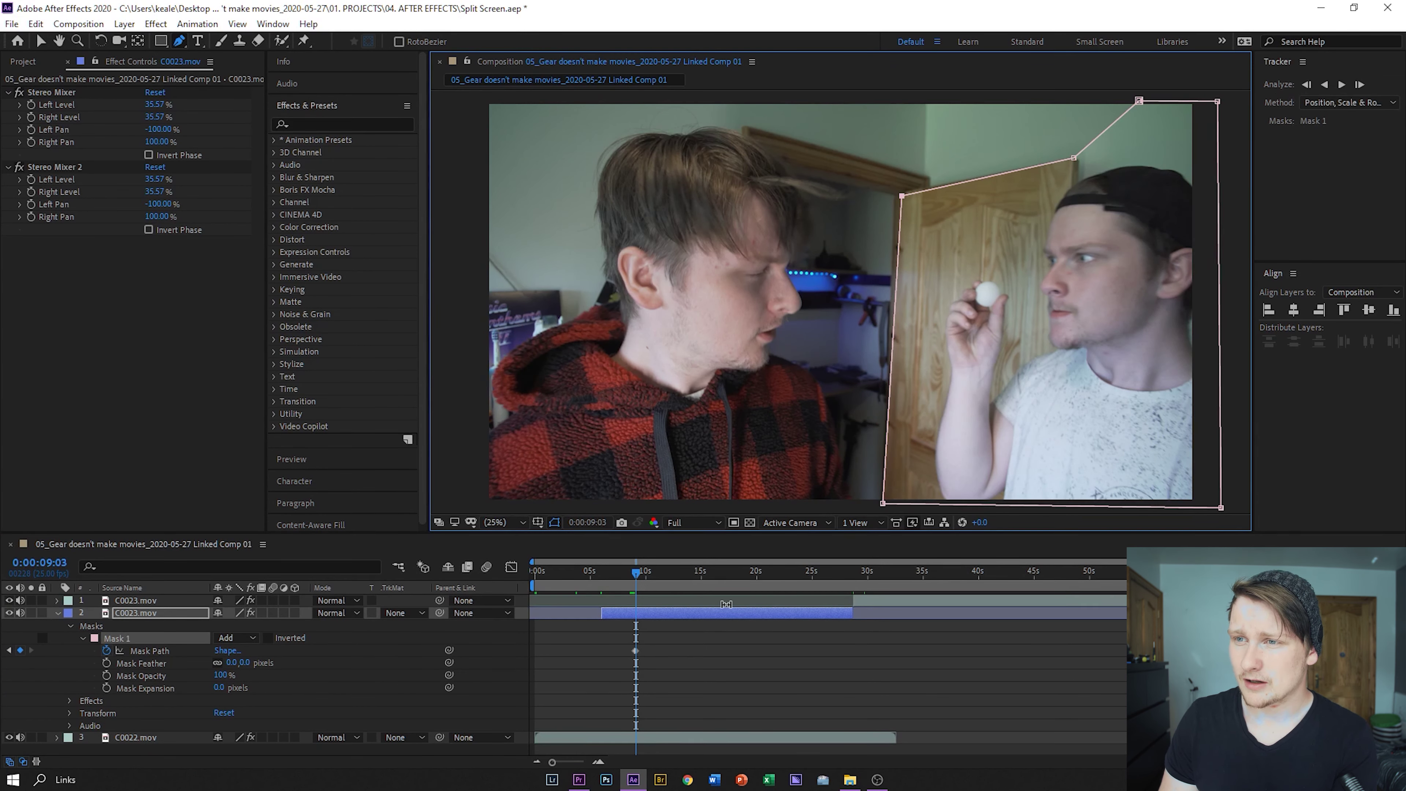
# Step: At 0:00:09:00, nudge the Mask 1 outline slightly to fit the edge of the door, keyframing its path
pyautogui.scroll(5, 678, 642)
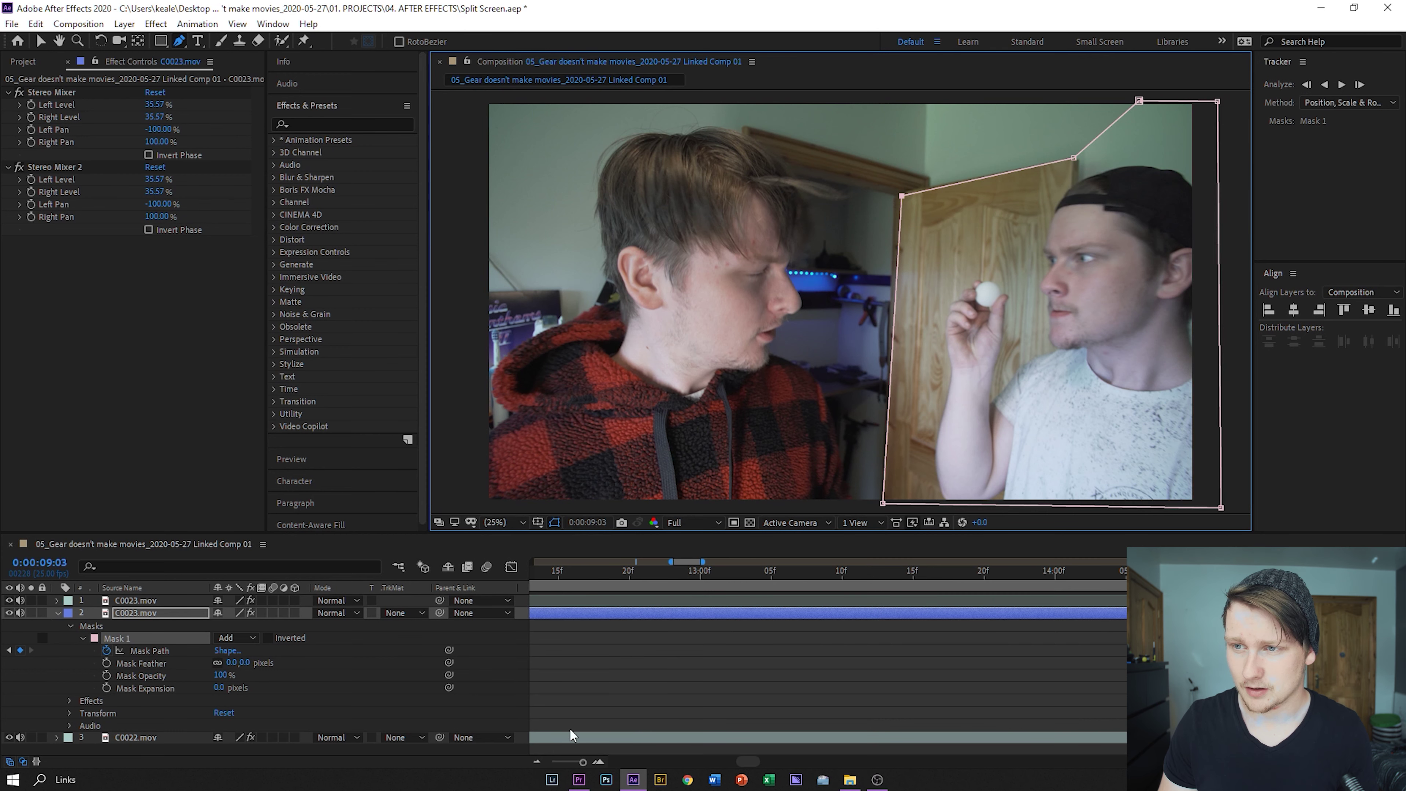
pyautogui.moveTo(745, 767); pyautogui.dragTo(701, 767)
pyautogui.click(928, 650)
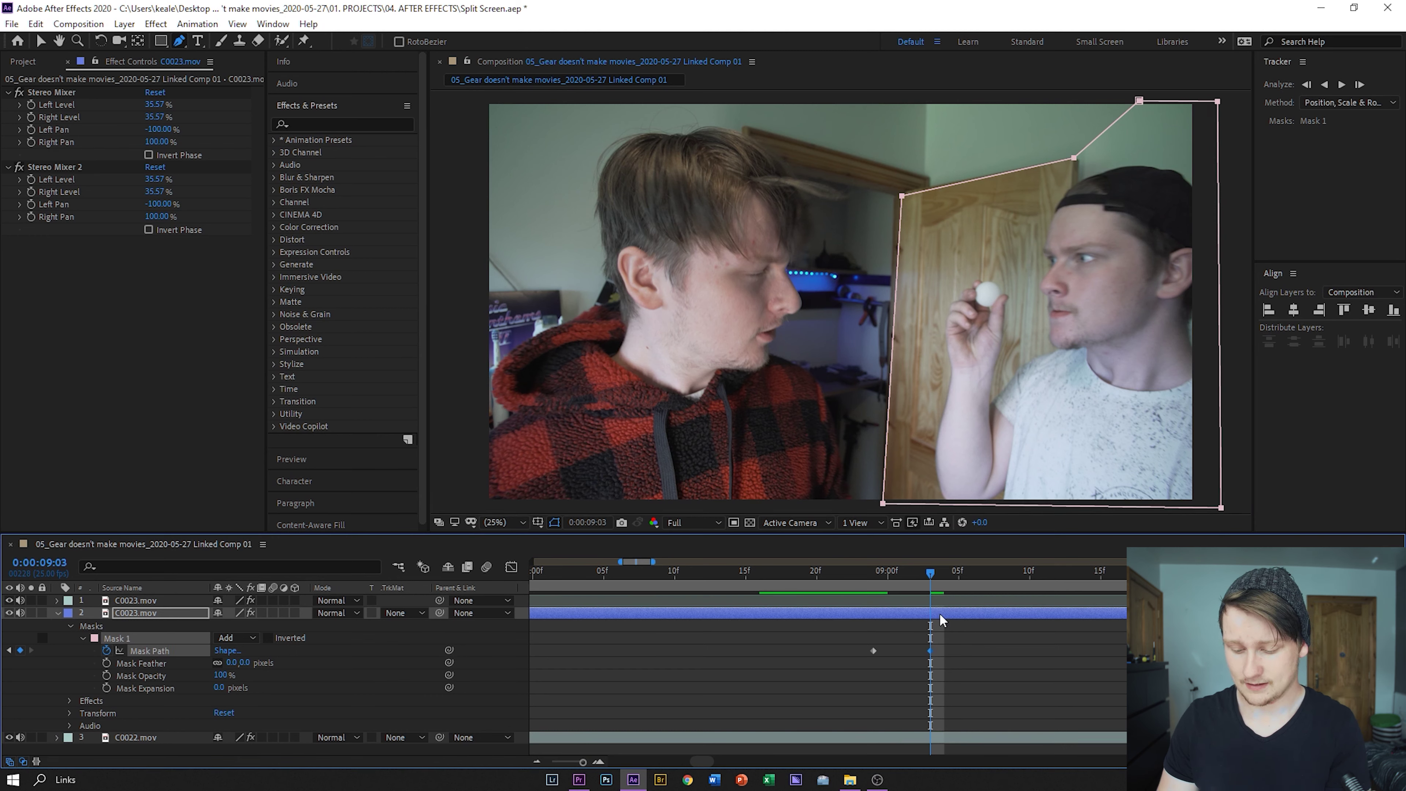
pyautogui.press('pageup')
pyautogui.press('pageup')
pyautogui.press('pageup')
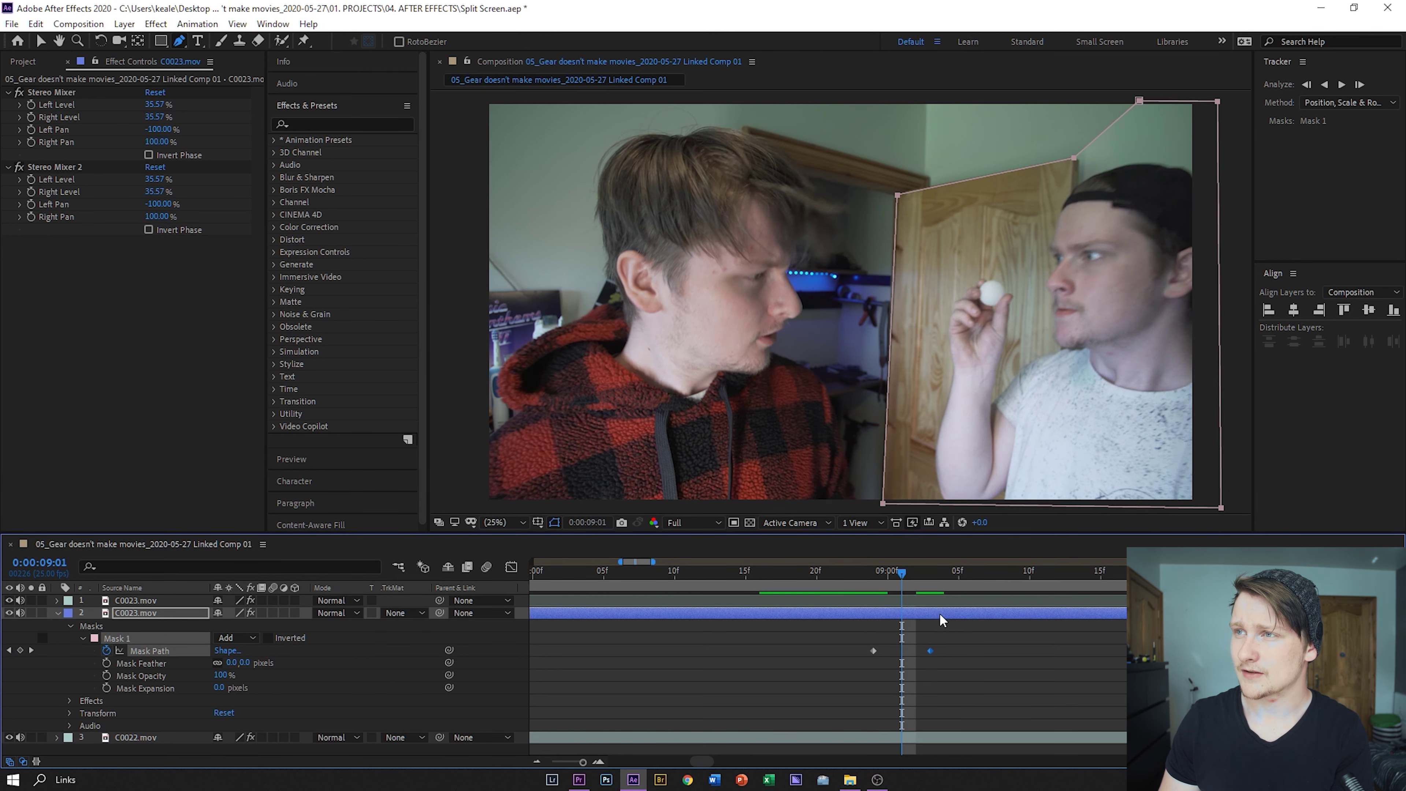
pyautogui.moveTo(905, 197); pyautogui.dragTo(898, 194)
# Step: Review the Mask 1 path animation frame by frame around its keyframes, finishing at 0:00:08:24
pyautogui.press('pagedown')
pyautogui.press('pagedown')
pyautogui.press('pagedown')
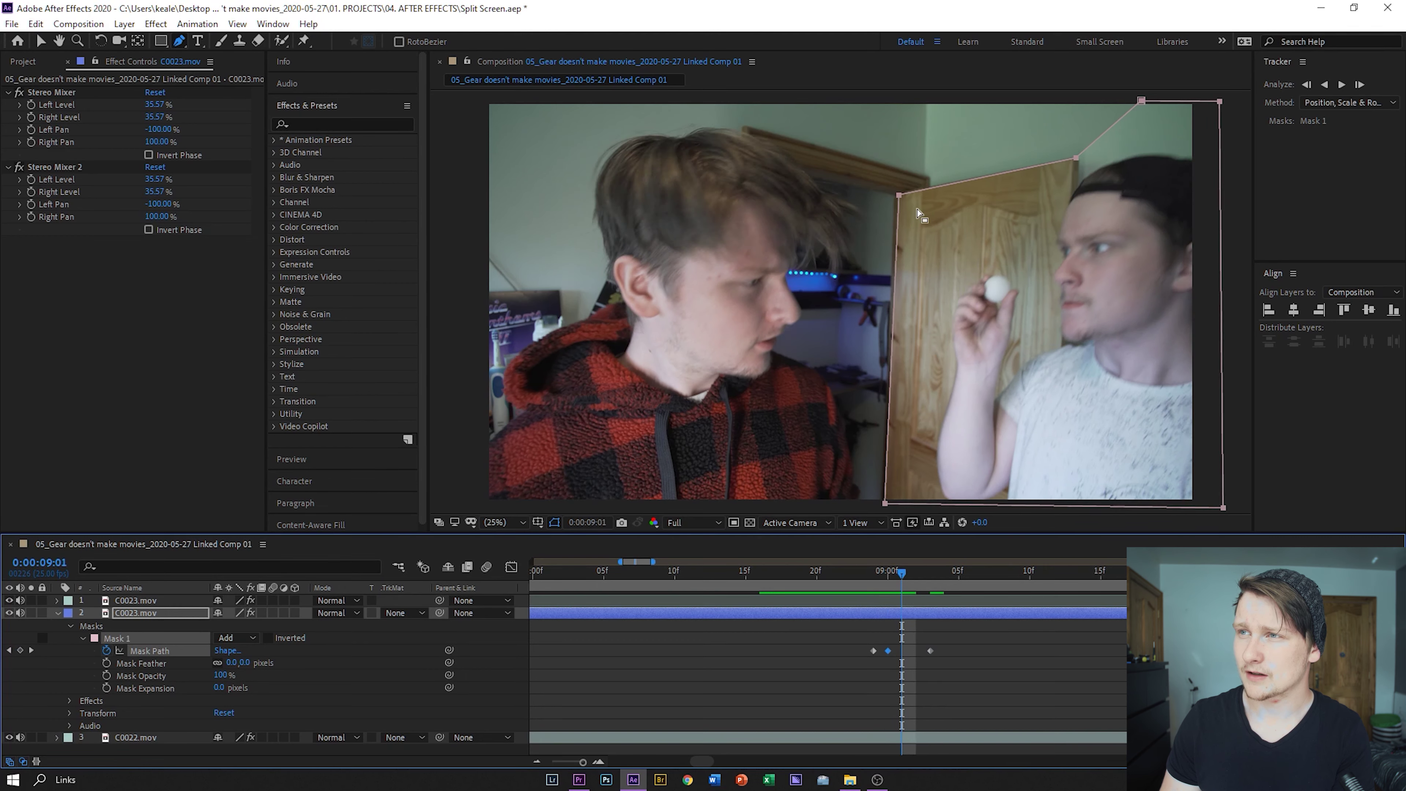
pyautogui.press('pageup')
pyautogui.press('pageup')
pyautogui.press('pageup')
pyautogui.press('pagedown')
pyautogui.press('pagedown')
pyautogui.press('pagedown')
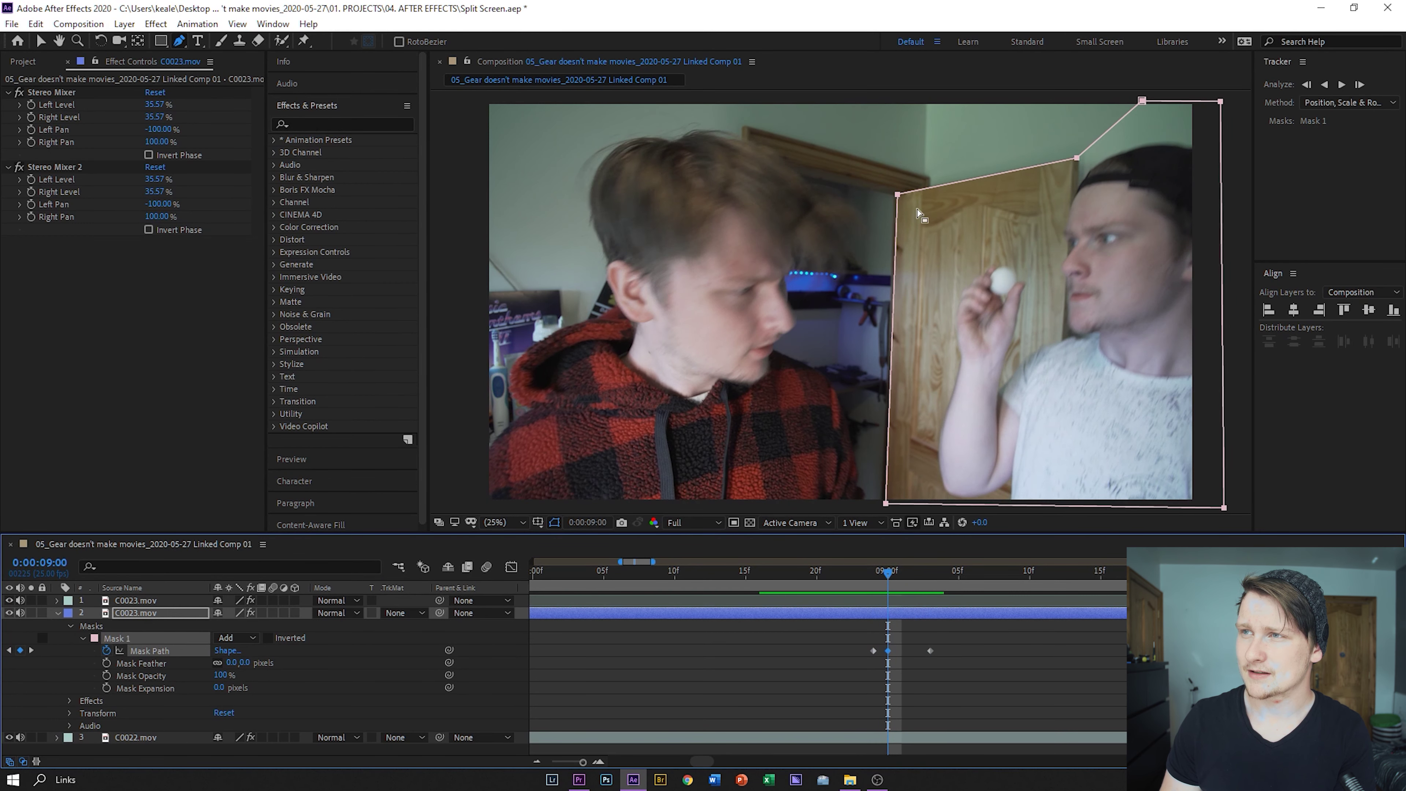
pyautogui.press('pageup')
pyautogui.press('pageup')
pyautogui.press('pageup')
pyautogui.press('pageup')
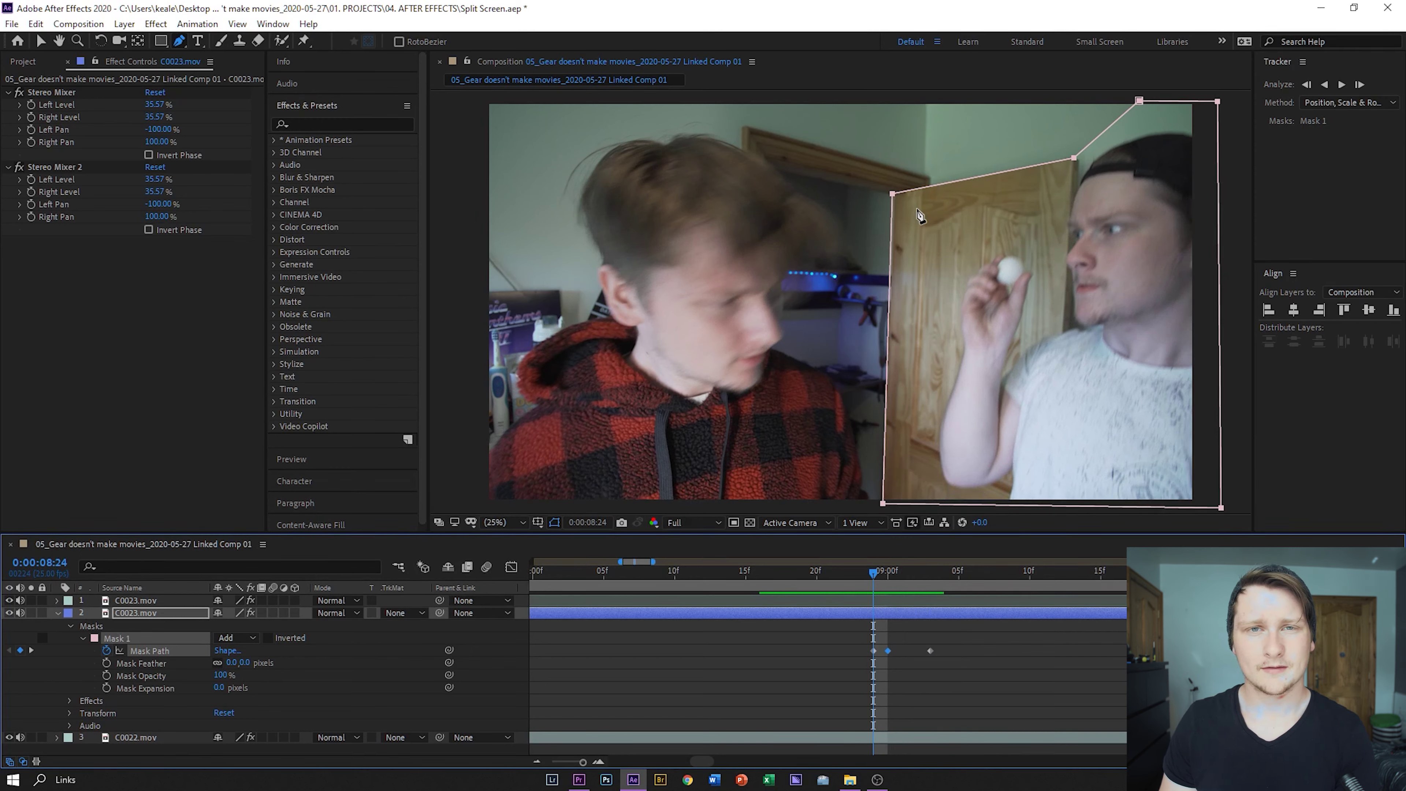
# Step: Set Mask 1's Mask Feather to 9 pixels and select the uppermost C0023.mov layer to inspect the softened edge
pyautogui.click(58, 612)
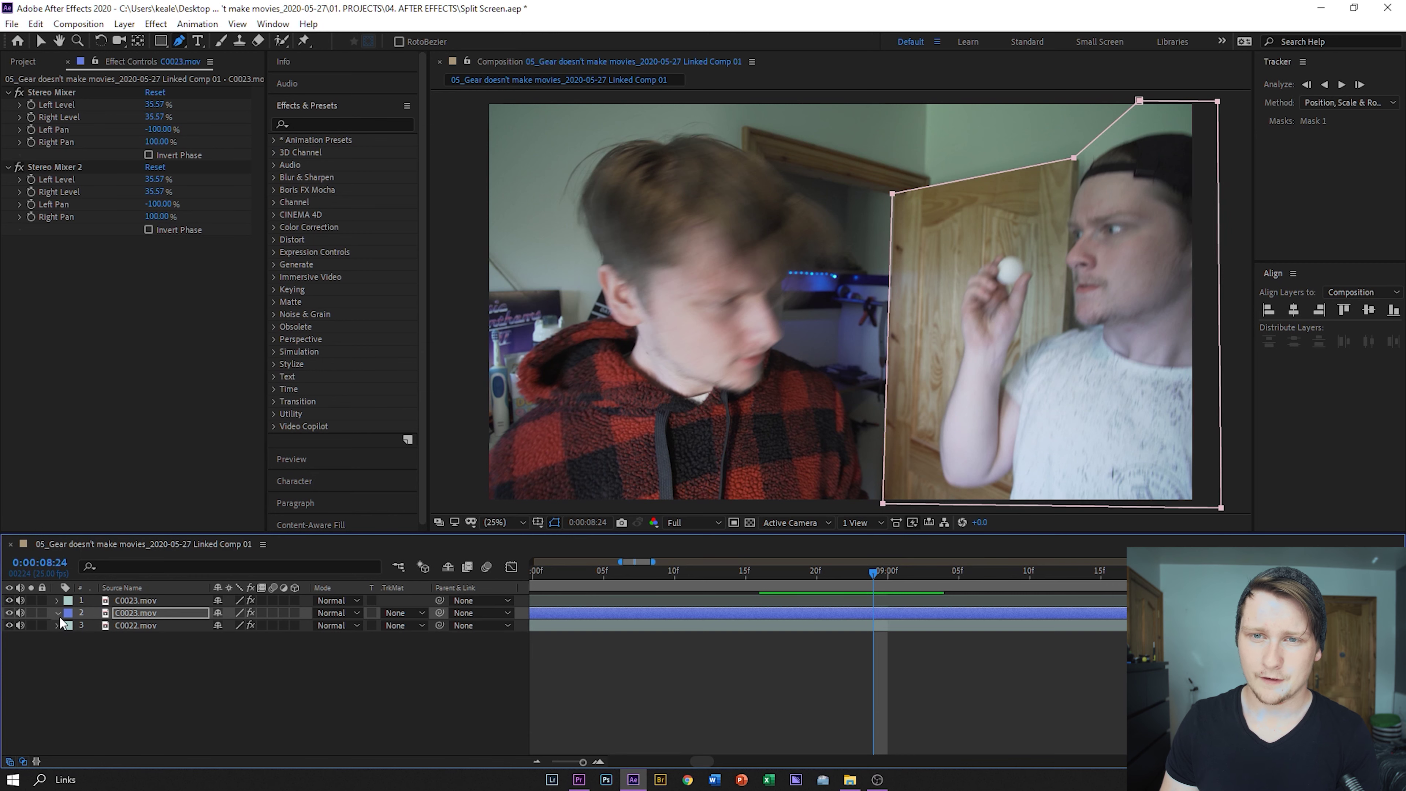
pyautogui.click(58, 614)
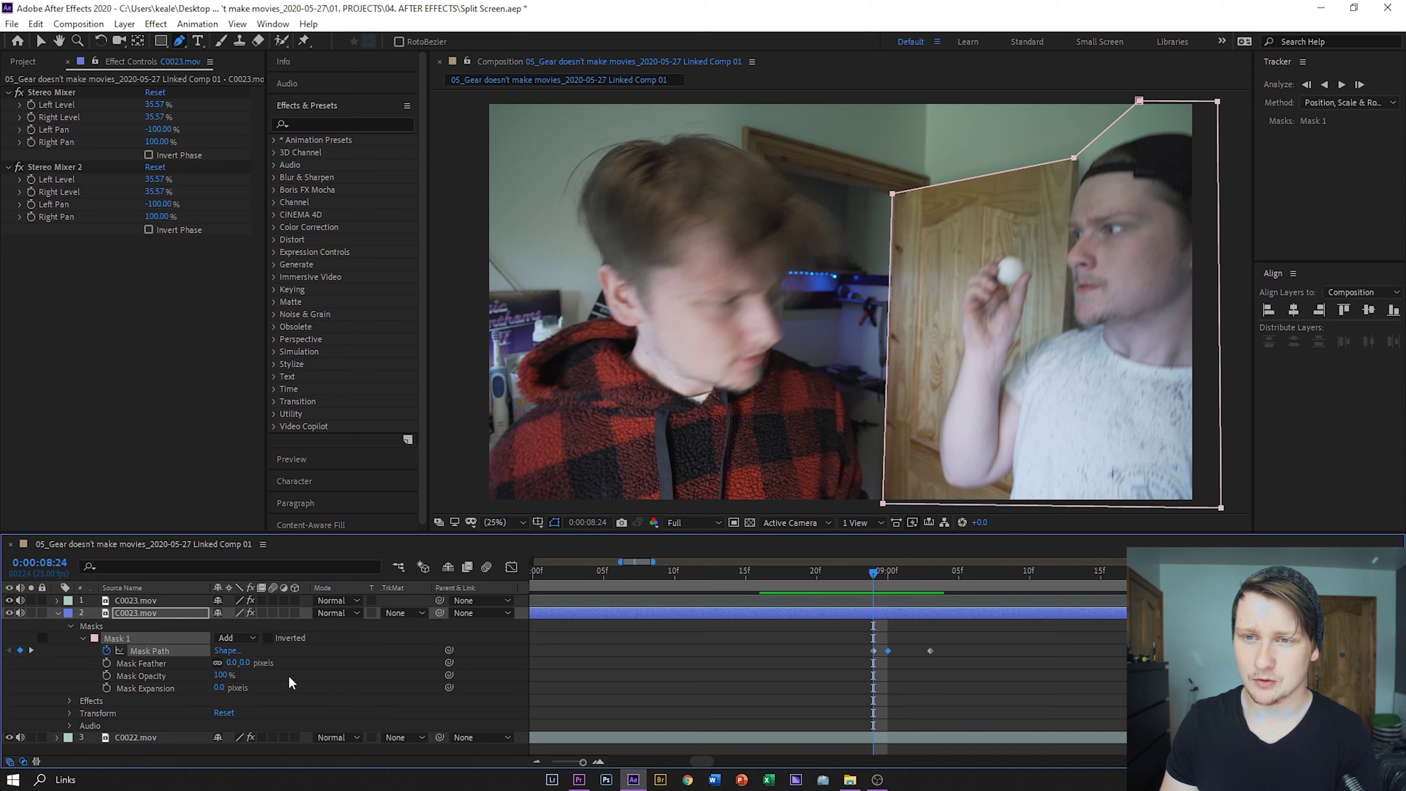
pyautogui.click(156, 663)
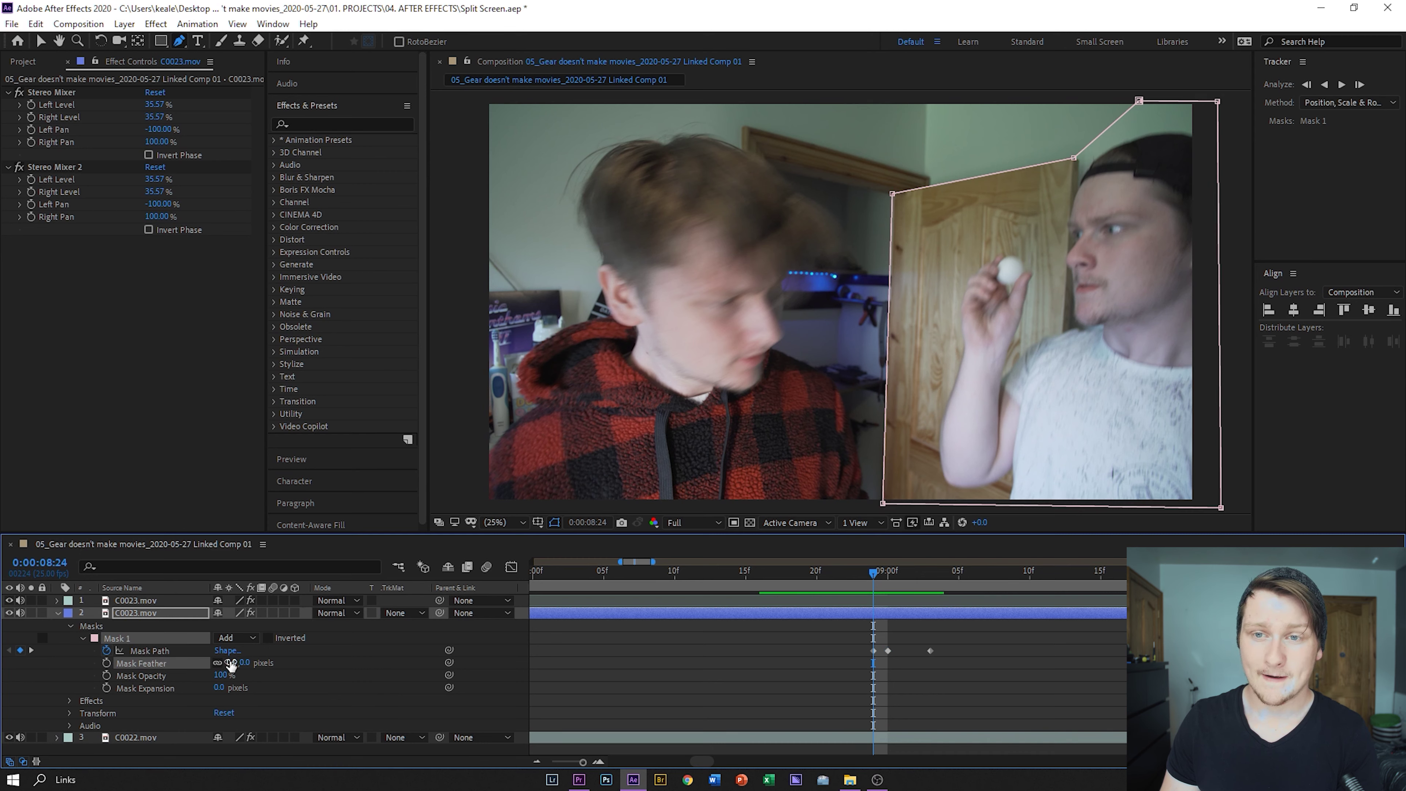
pyautogui.moveTo(231, 663); pyautogui.dragTo(240, 663)
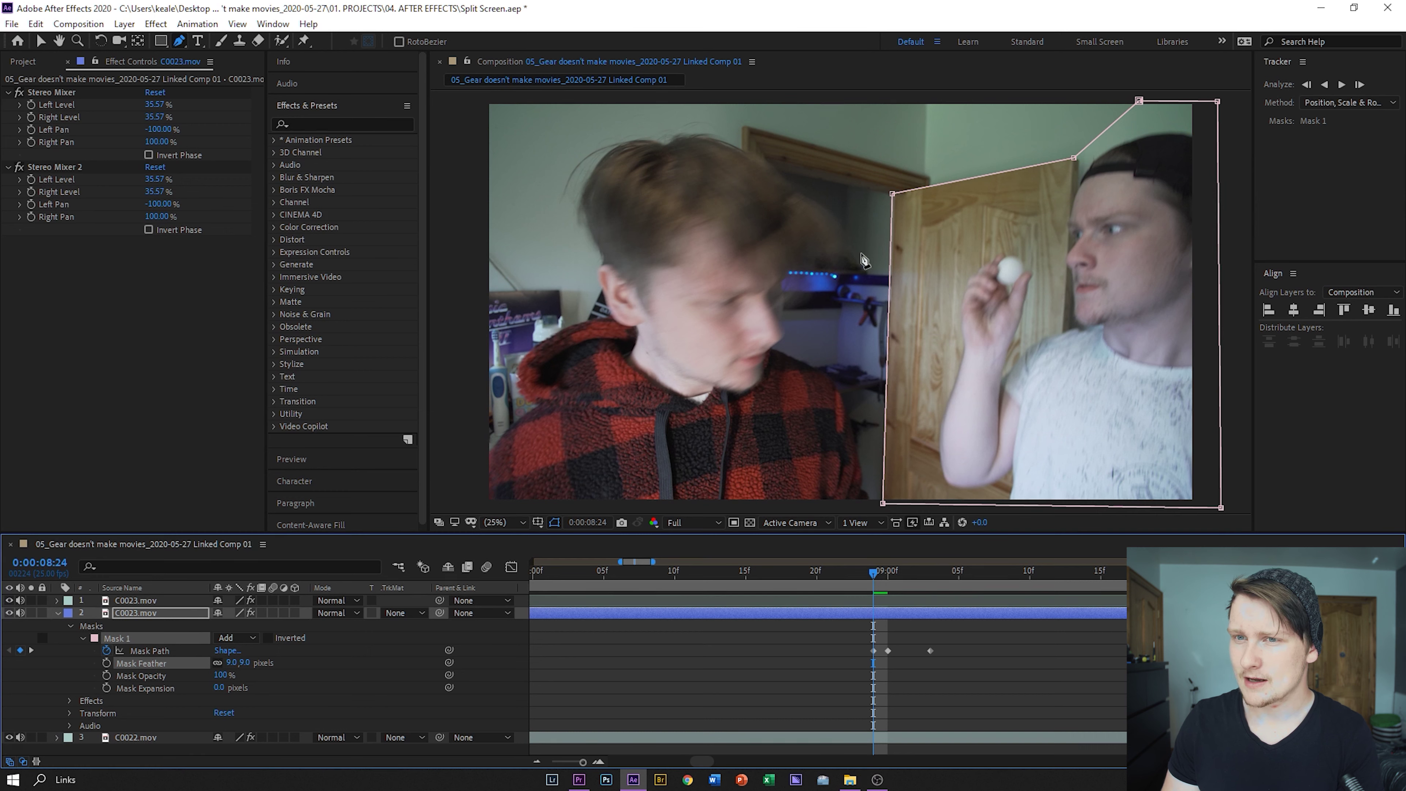
pyautogui.press('v')
pyautogui.click(153, 601)
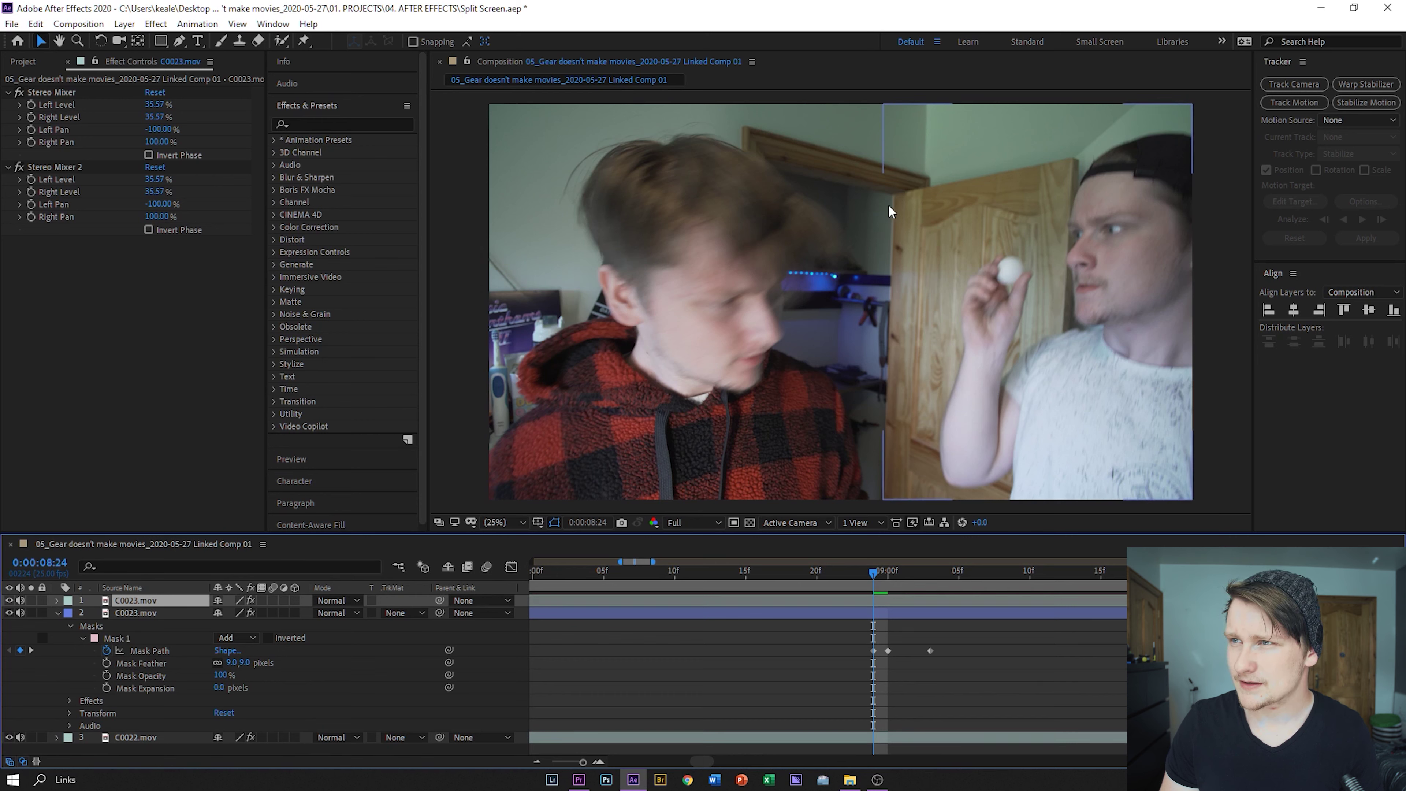
# Step: Set Mask 1's Mask Feather to 63 pixels and deselect the layers to view the blend
pyautogui.moveTo(236, 663); pyautogui.dragTo(280, 667)
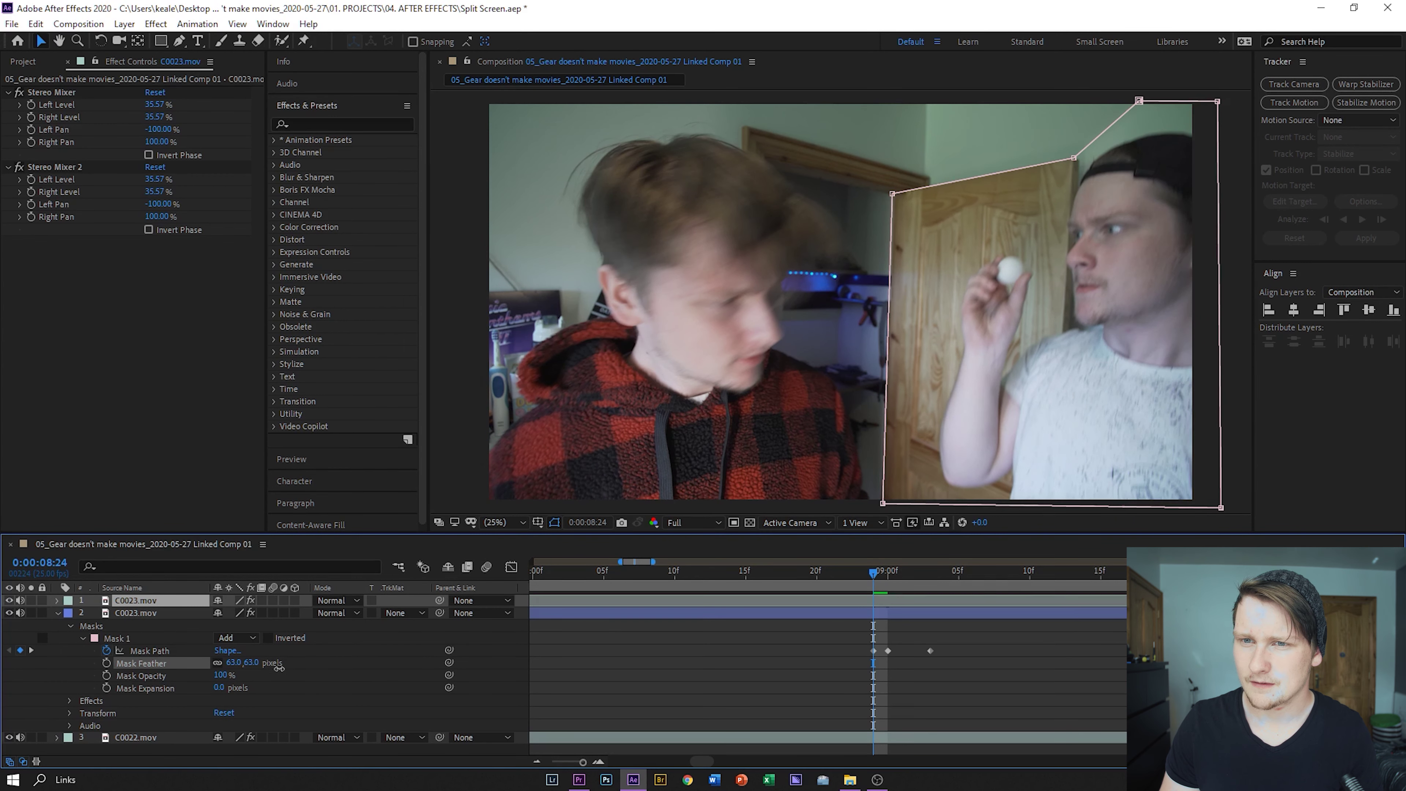
pyautogui.click(747, 612)
pyautogui.click(807, 637)
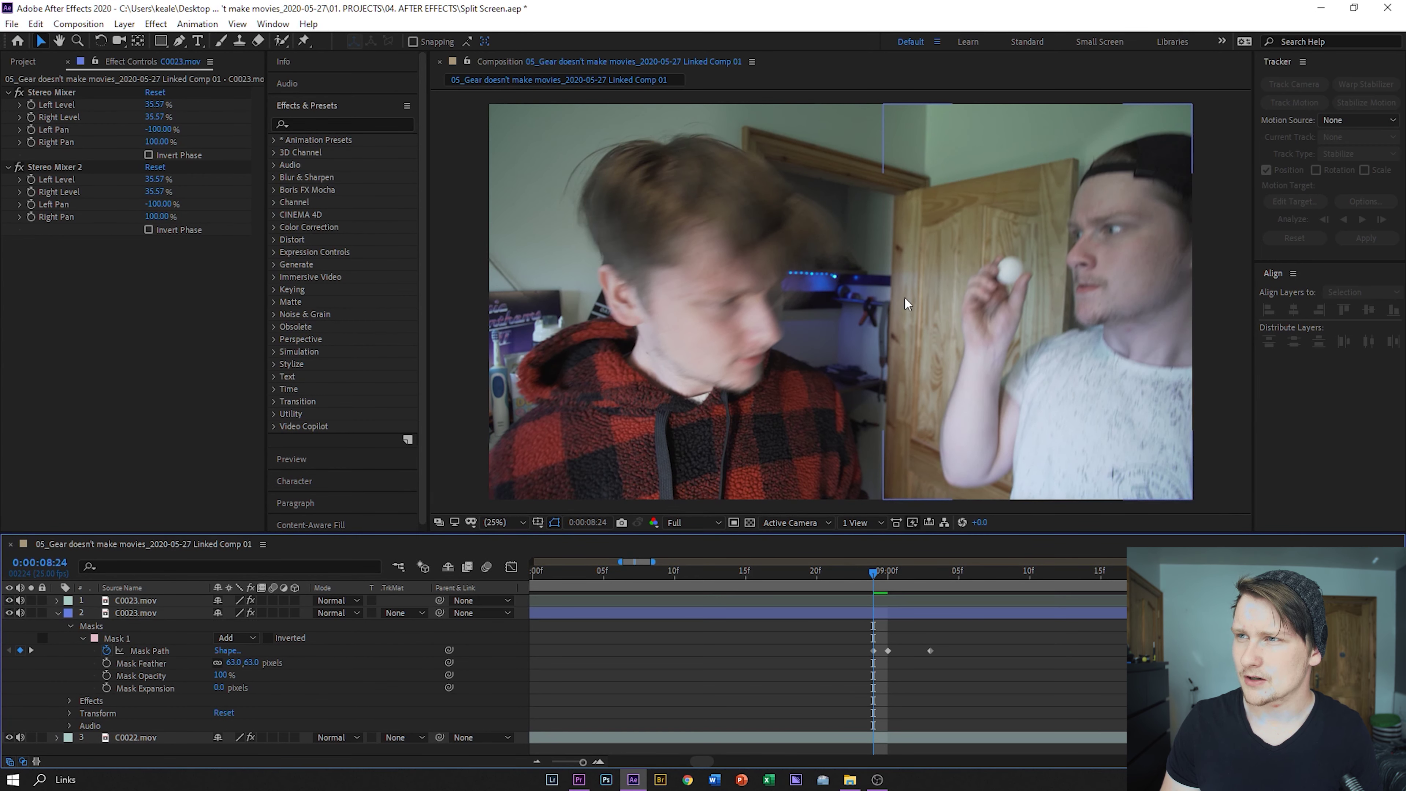
pyautogui.click(1084, 142)
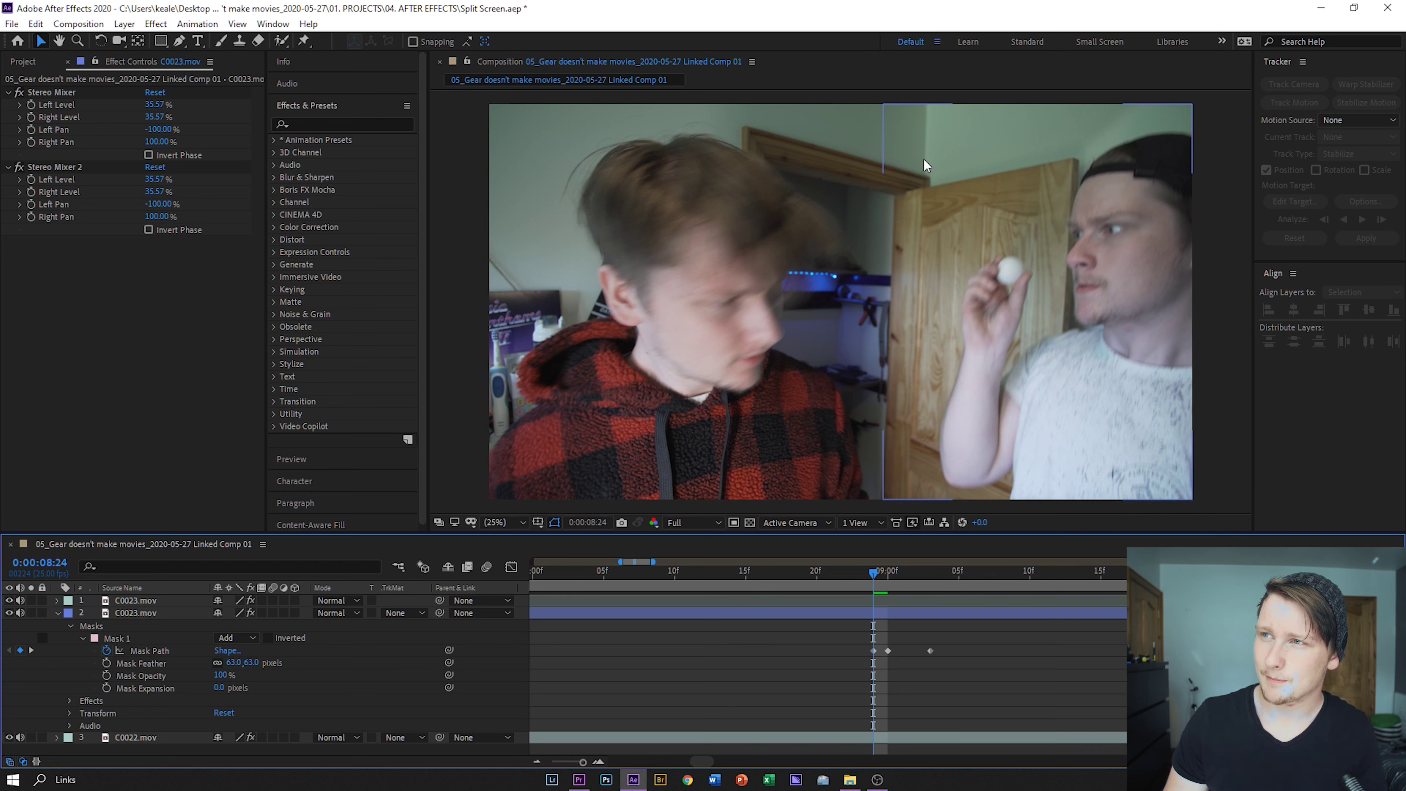
# Step: Delete the Mask Path keyframes at 0:00:09:00 and 0:00:09:03
pyautogui.moveTo(882, 639); pyautogui.dragTo(966, 673)
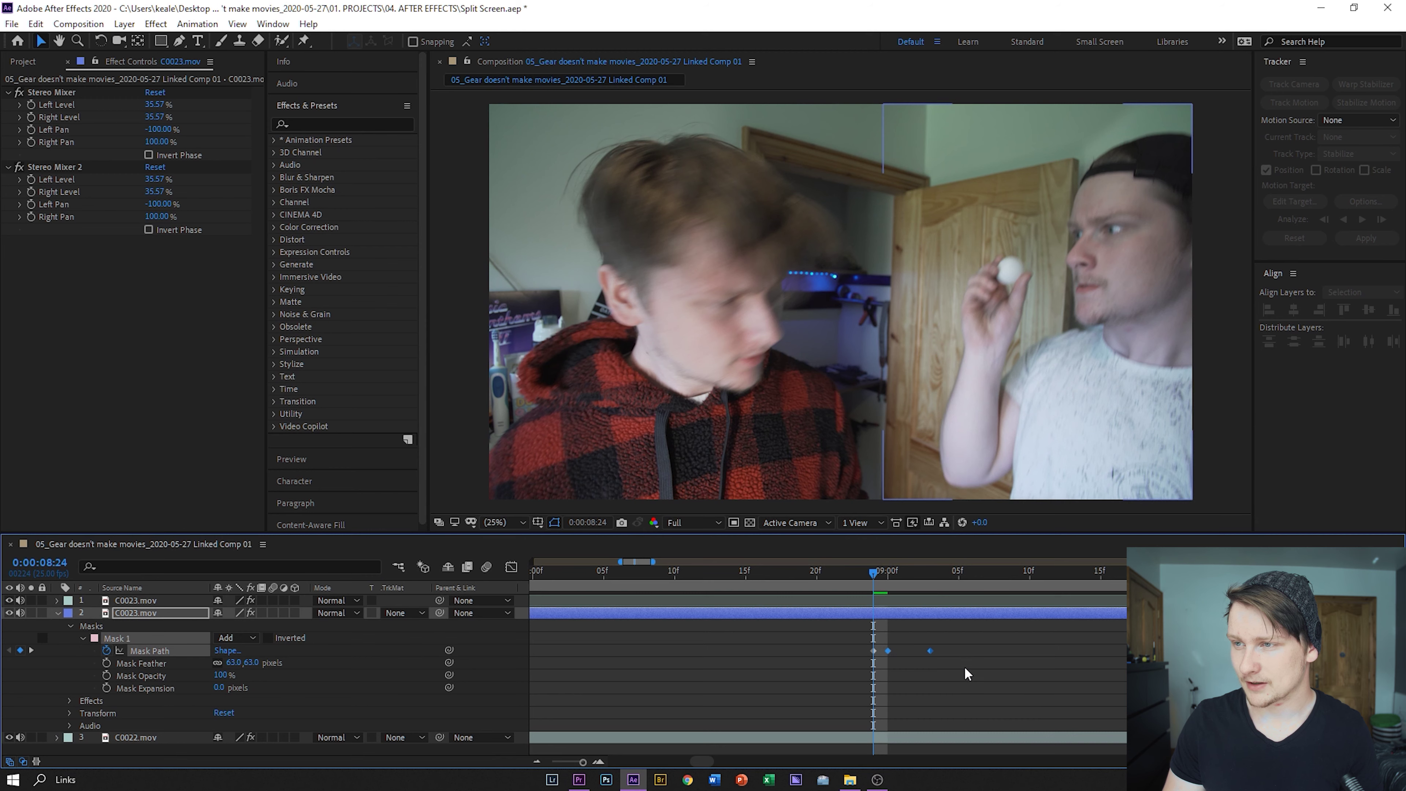
pyautogui.press('Delete')
pyautogui.click(874, 650)
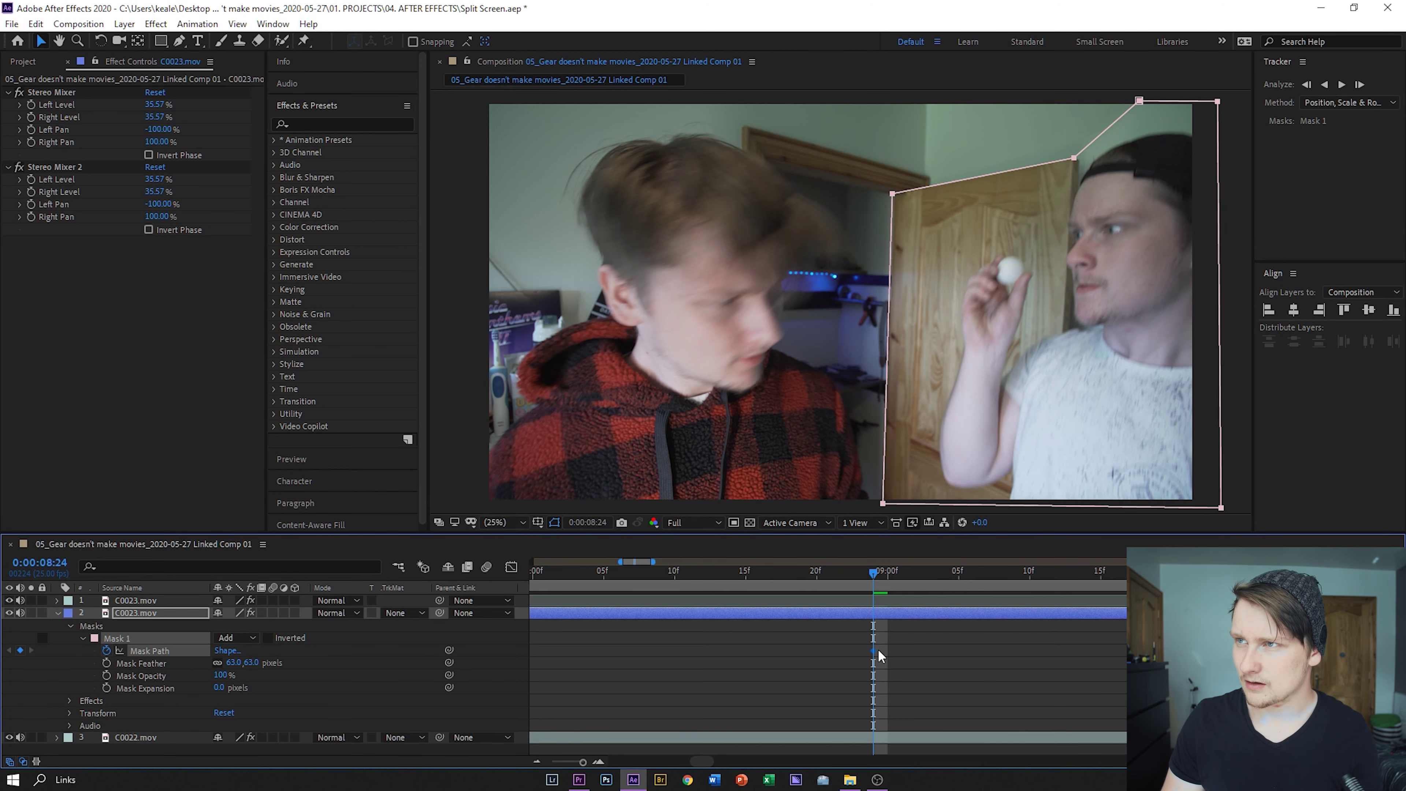
pyautogui.moveTo(1075, 160); pyautogui.dragTo(920, 176)
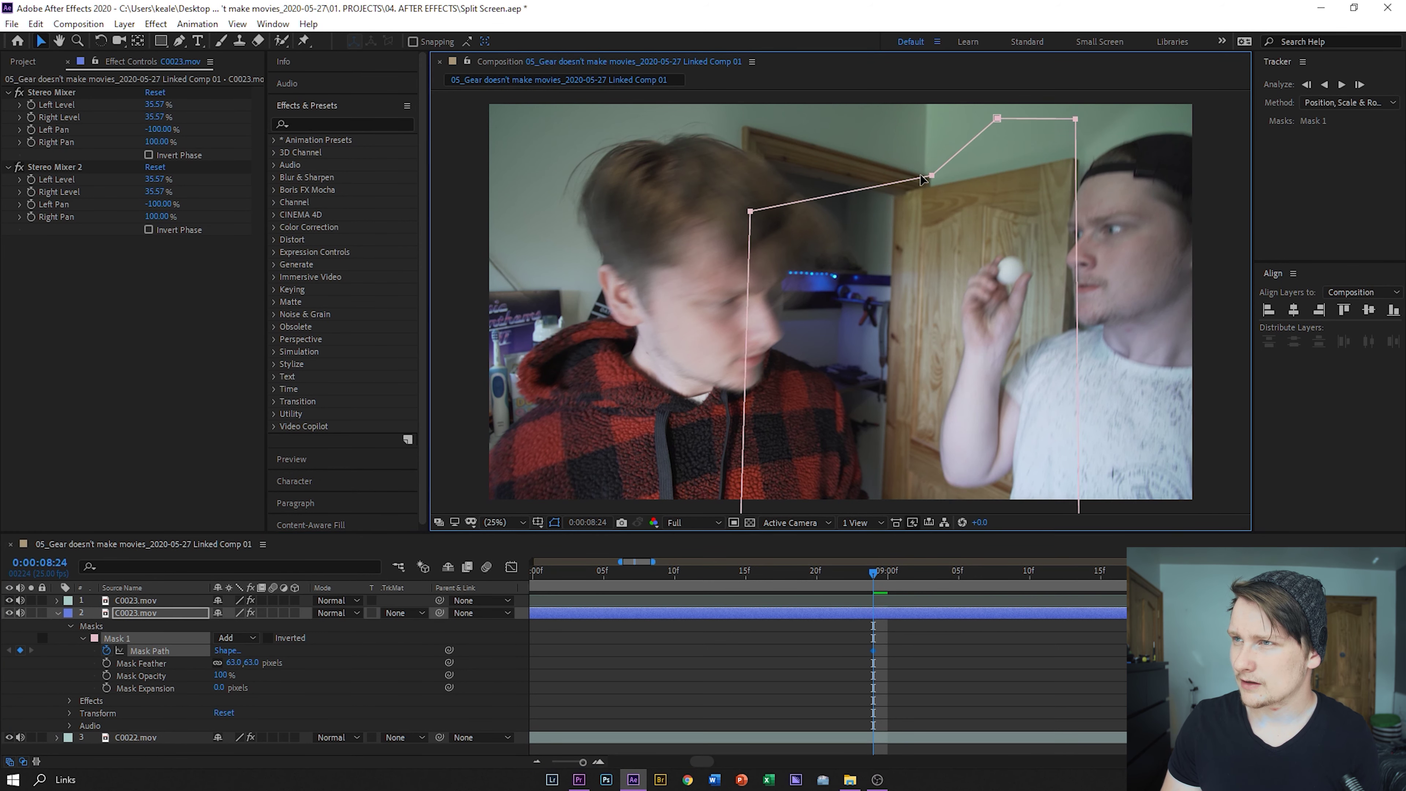
pyautogui.hotkey('ctrl', 'z')
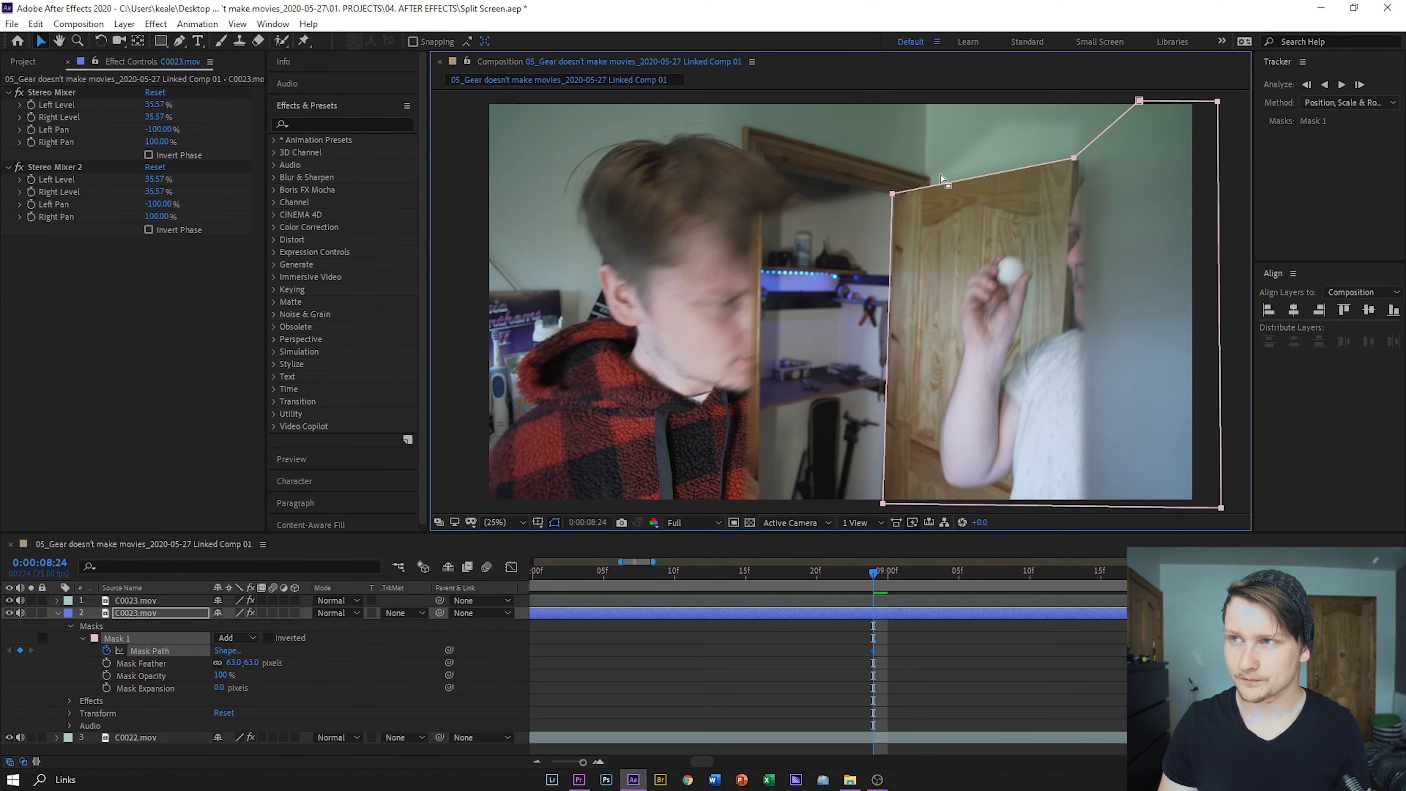
# Step: Reshape Mask 1 with the Pen tool to follow the wall corner above the door frame, adding a point just above the frame
pyautogui.press('g')
pyautogui.moveTo(1074, 158); pyautogui.dragTo(1025, 168)
pyautogui.hotkey('ctrl', 'z')
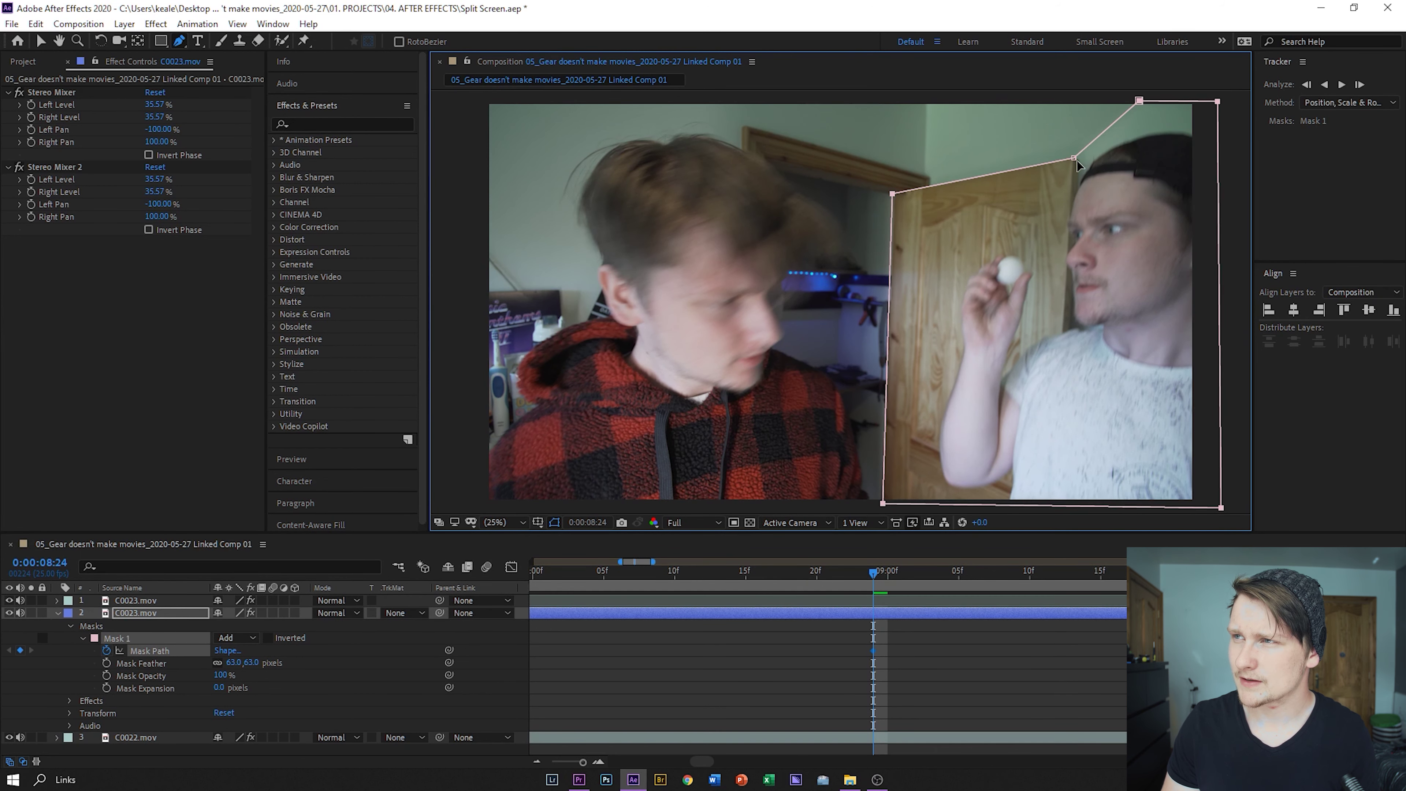
pyautogui.moveTo(1071, 159); pyautogui.dragTo(1060, 159)
pyautogui.moveTo(953, 175); pyautogui.dragTo(930, 183)
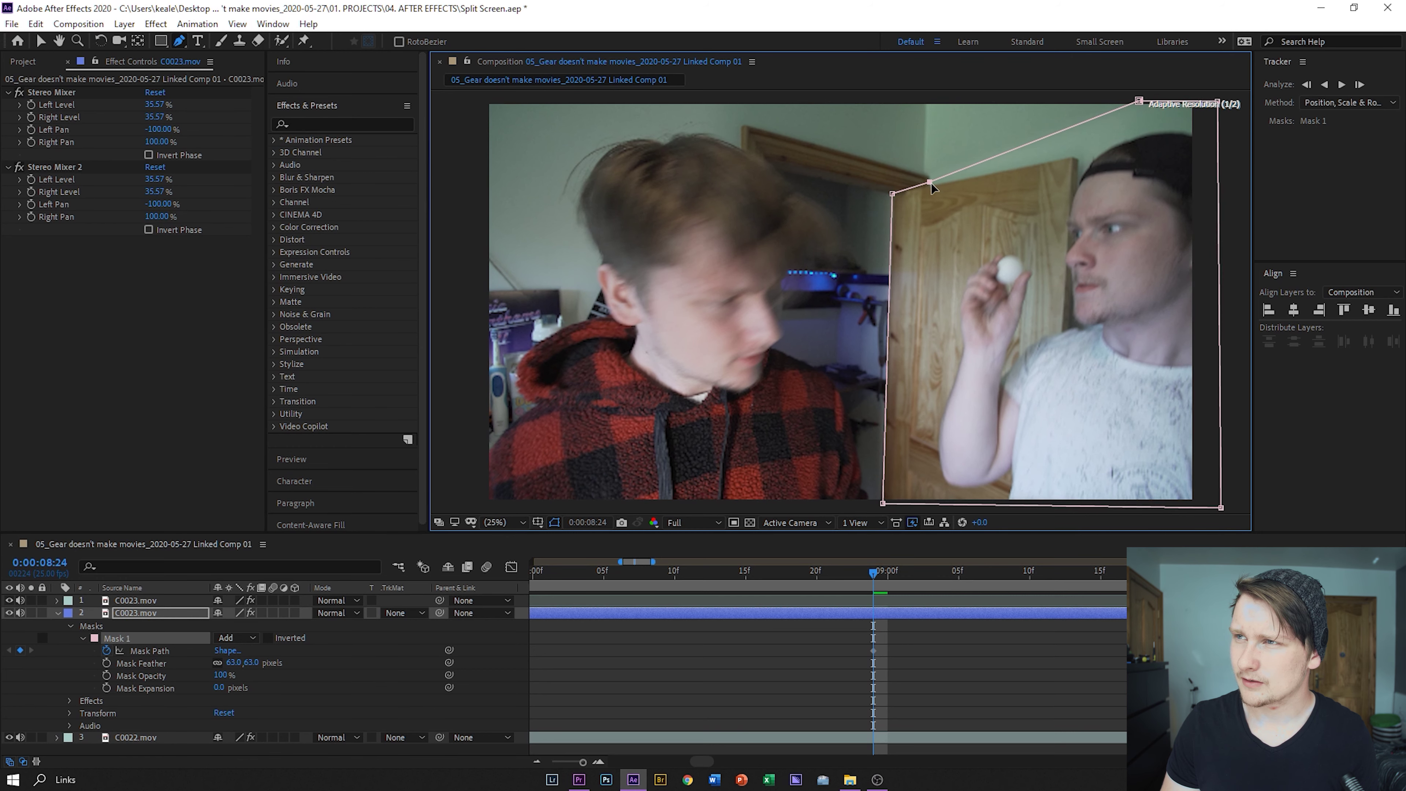
pyautogui.moveTo(1138, 100); pyautogui.dragTo(925, 102)
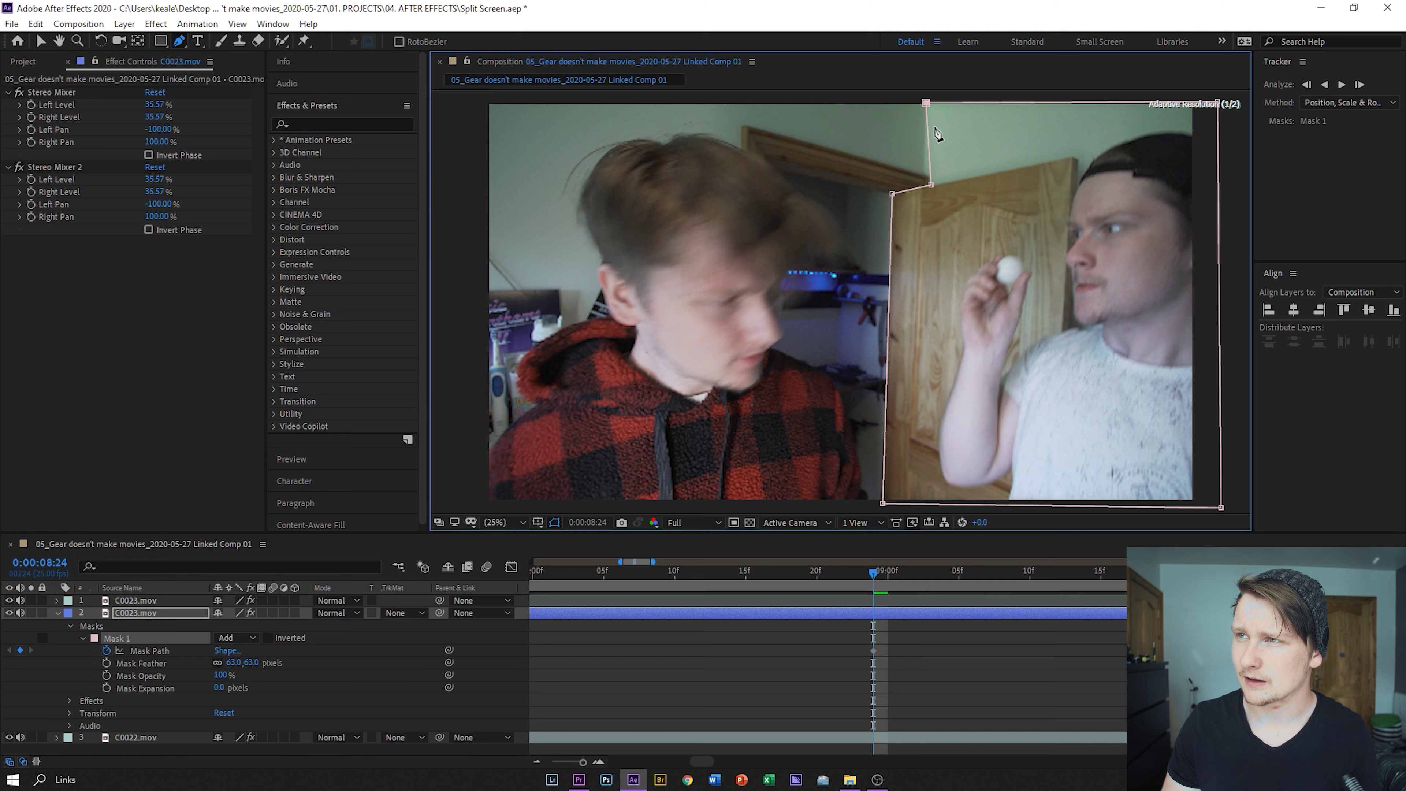
pyautogui.click(929, 175)
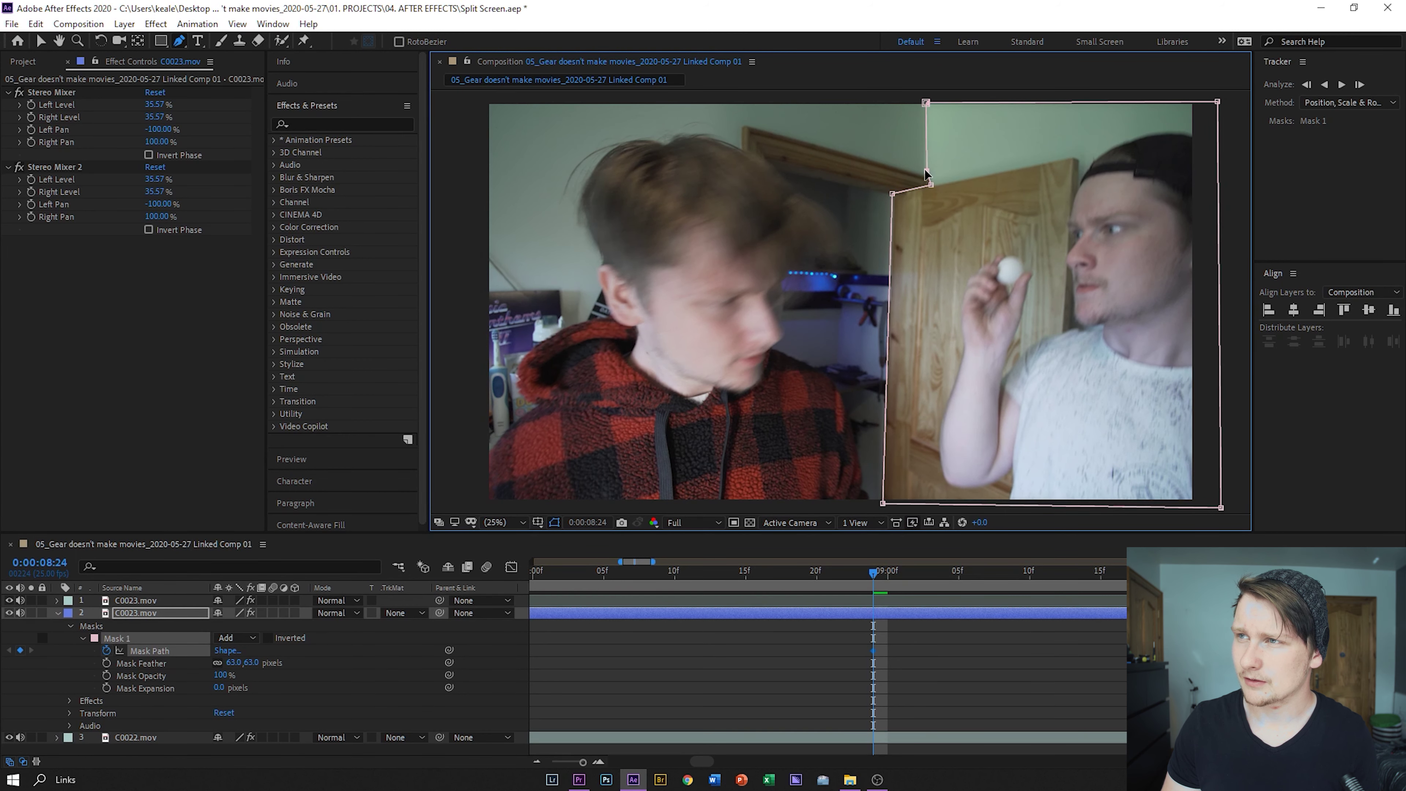
pyautogui.moveTo(929, 175); pyautogui.dragTo(923, 172)
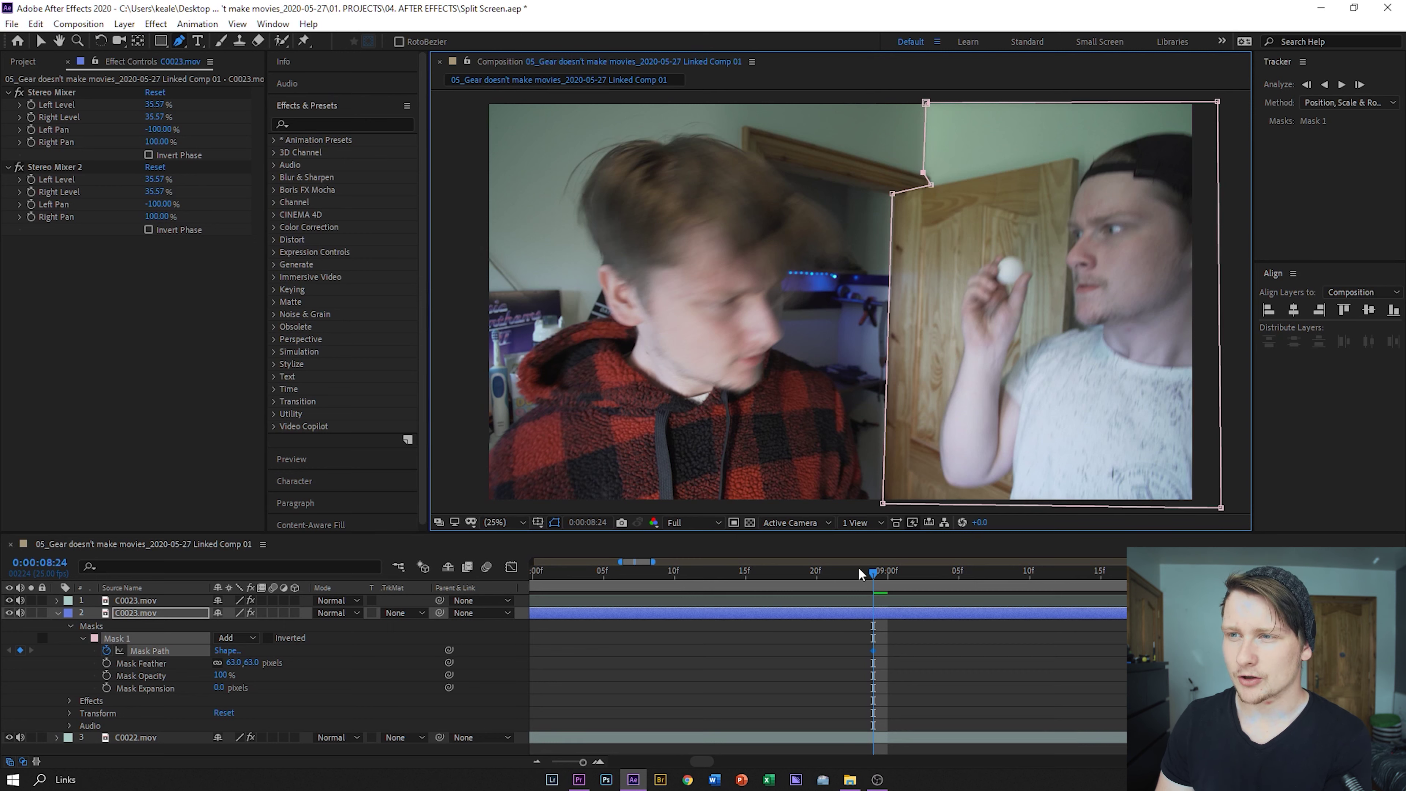
# Step: Deselect the mask and inspect the blend between the two clips at 0:00:09:11 and 0:00:08:17
pyautogui.click(775, 645)
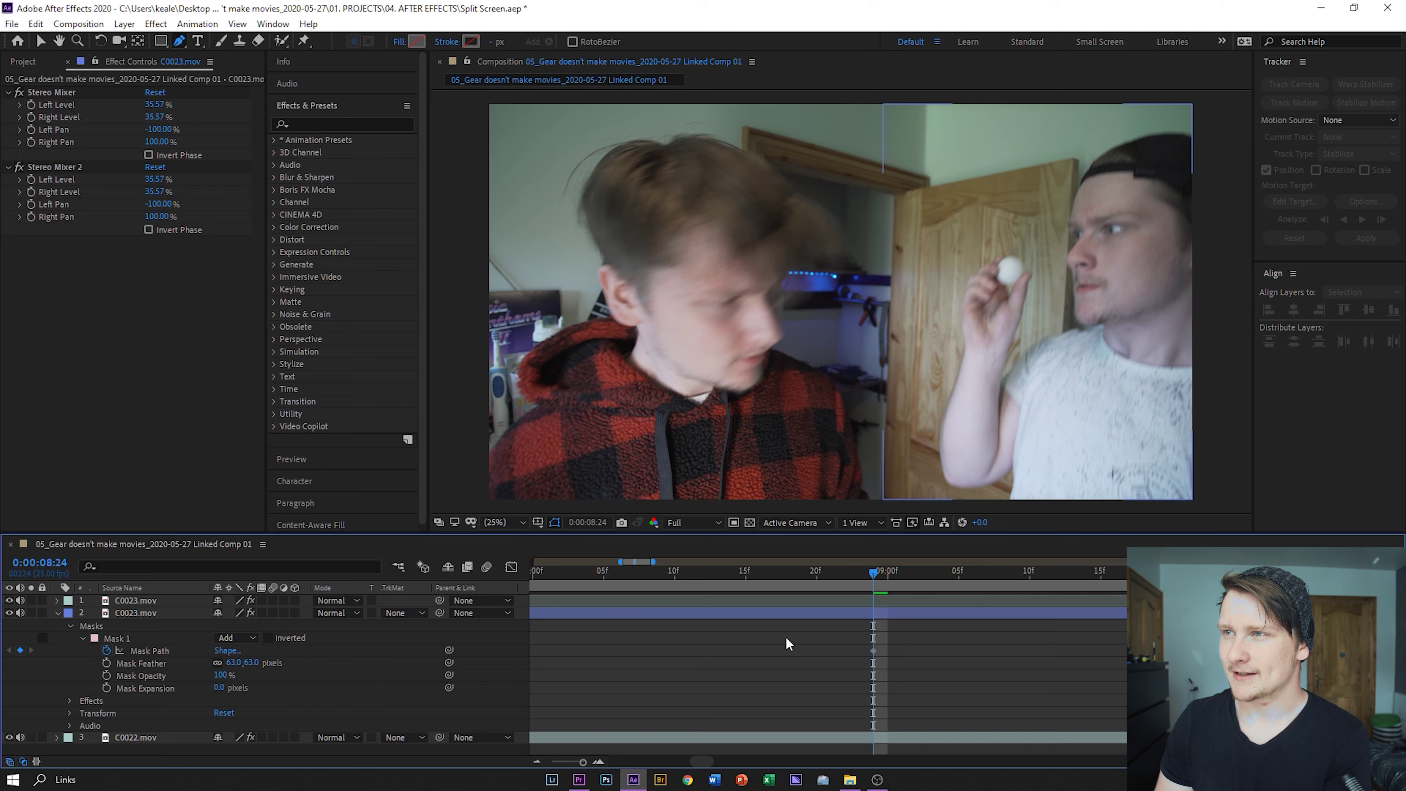
pyautogui.click(785, 636)
pyautogui.moveTo(873, 572); pyautogui.dragTo(1043, 573)
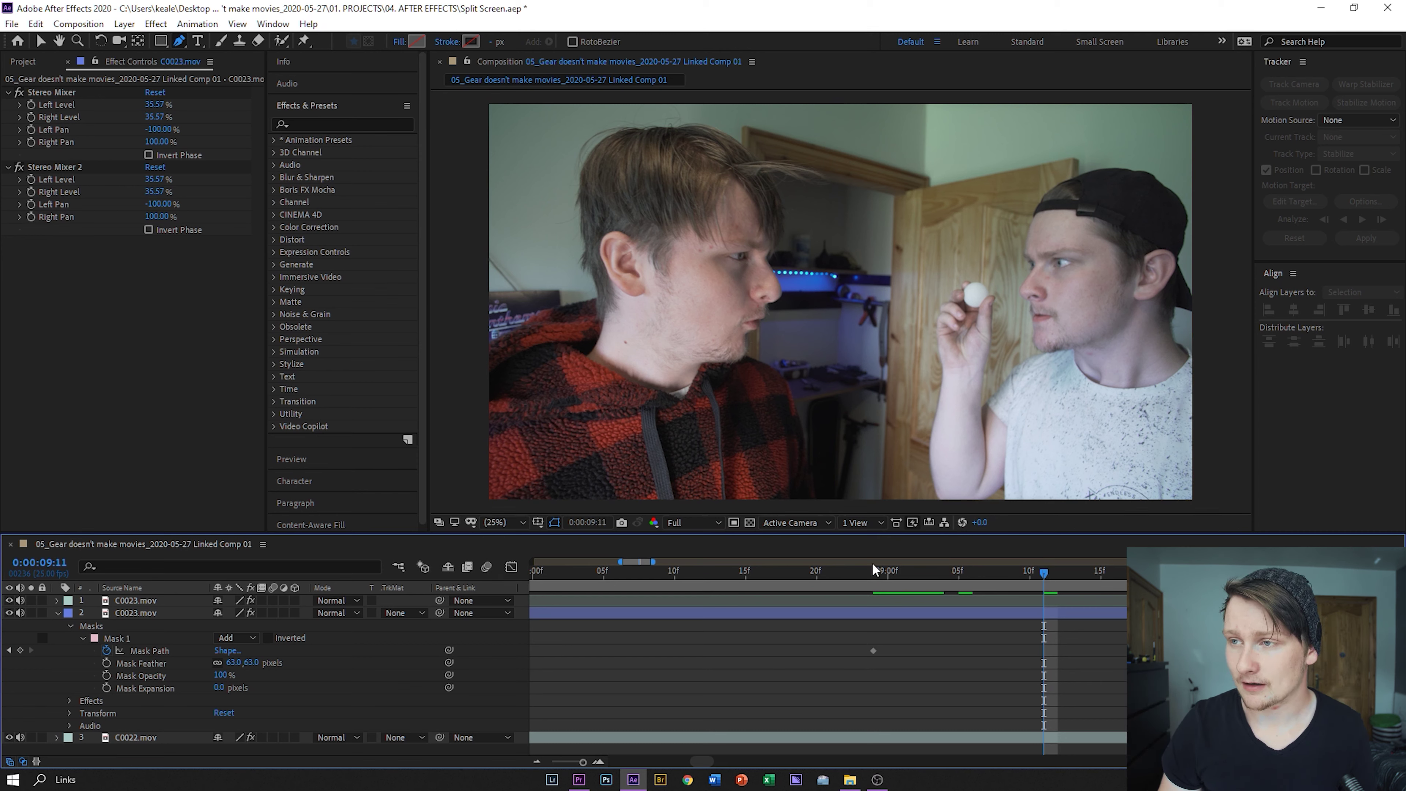
pyautogui.moveTo(863, 570); pyautogui.dragTo(778, 574)
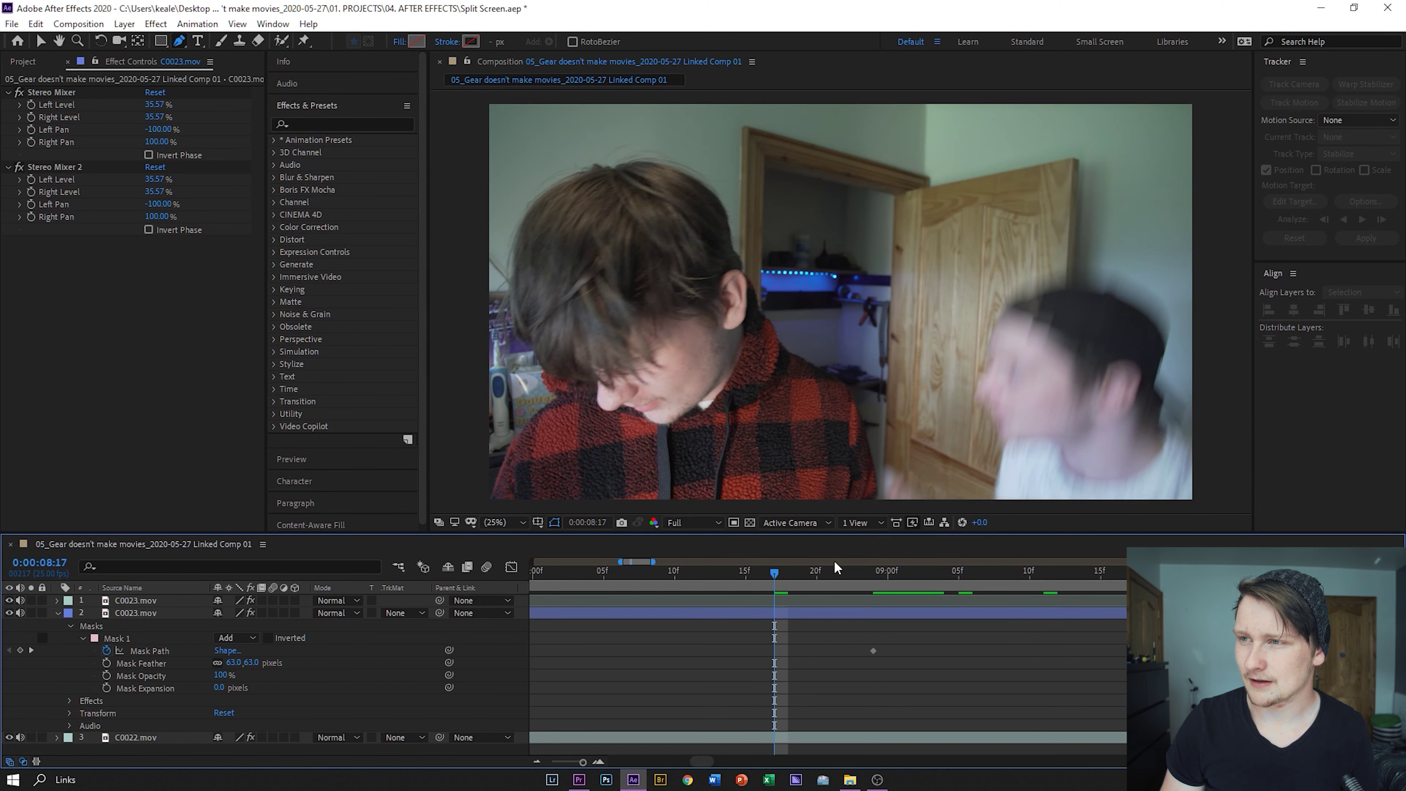
# Step: Select Mask 1 on the middle C0023.mov layer and check its outline against the footage at 0:00:10:06
pyautogui.click(145, 641)
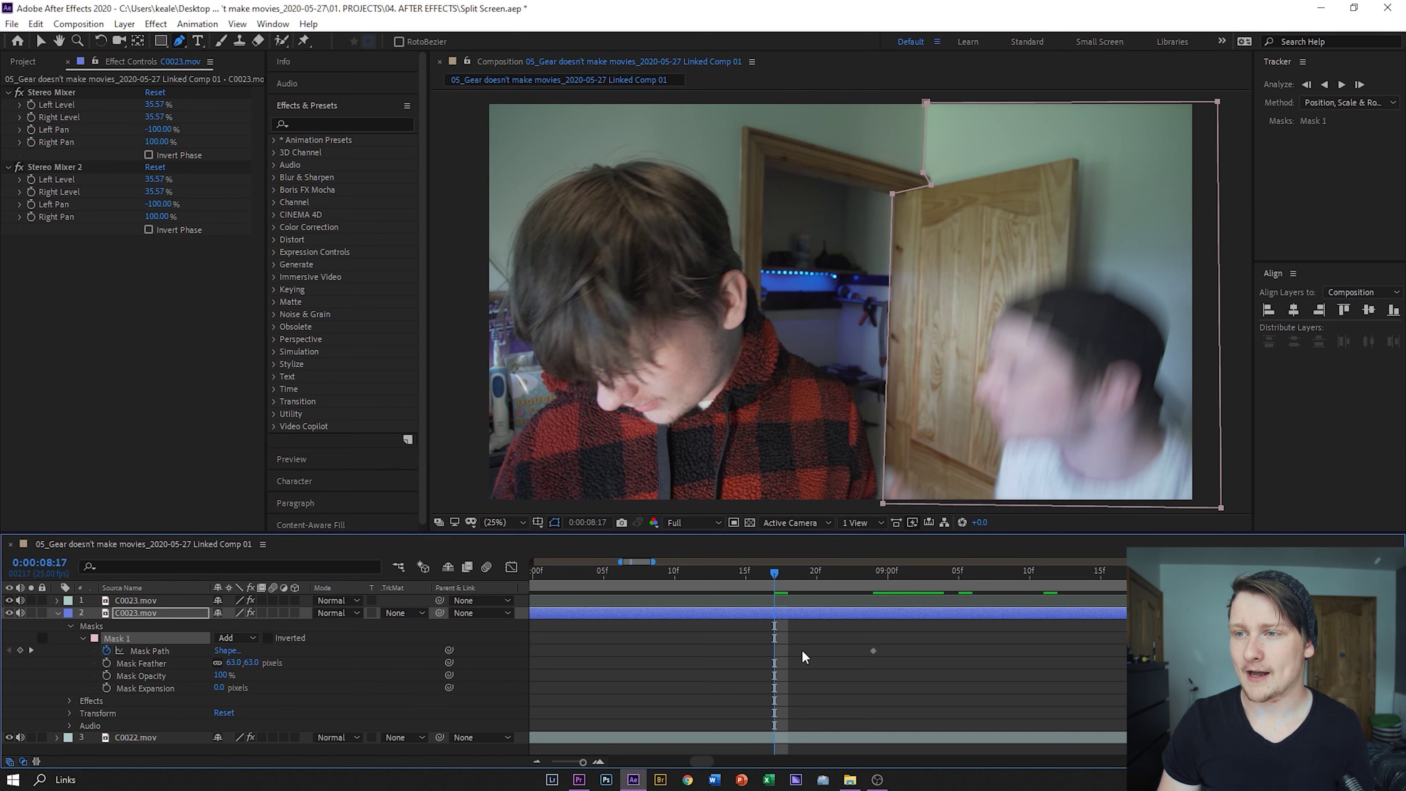
pyautogui.click(1244, 572)
pyautogui.press('pagedown')
pyautogui.press('pagedown')
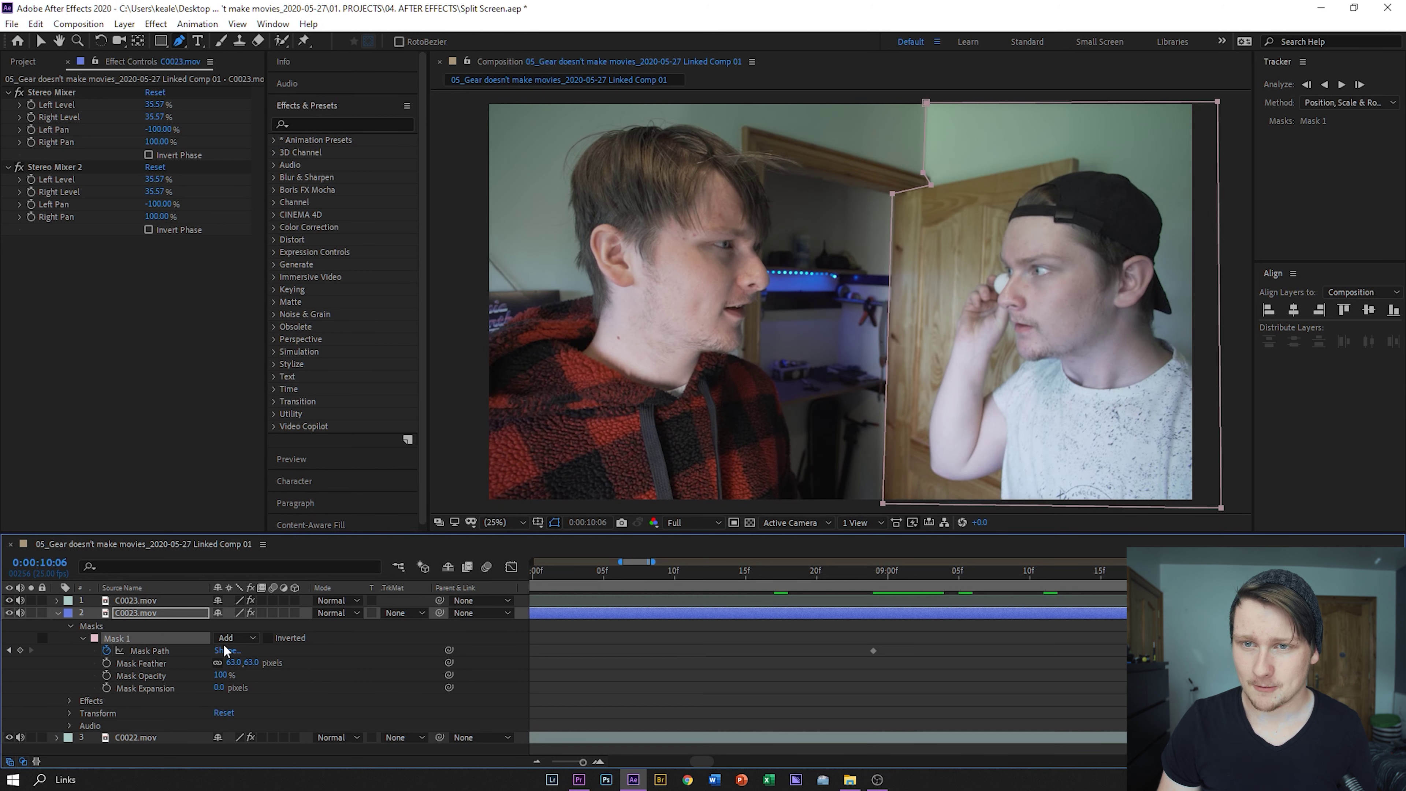
# Step: Collapse the masked C0023.mov layer's properties and review the composite across the wider timeline at 0:00:20:14 and 0:00:25:10
pyautogui.click(58, 614)
pyautogui.scroll(-10, 842, 669)
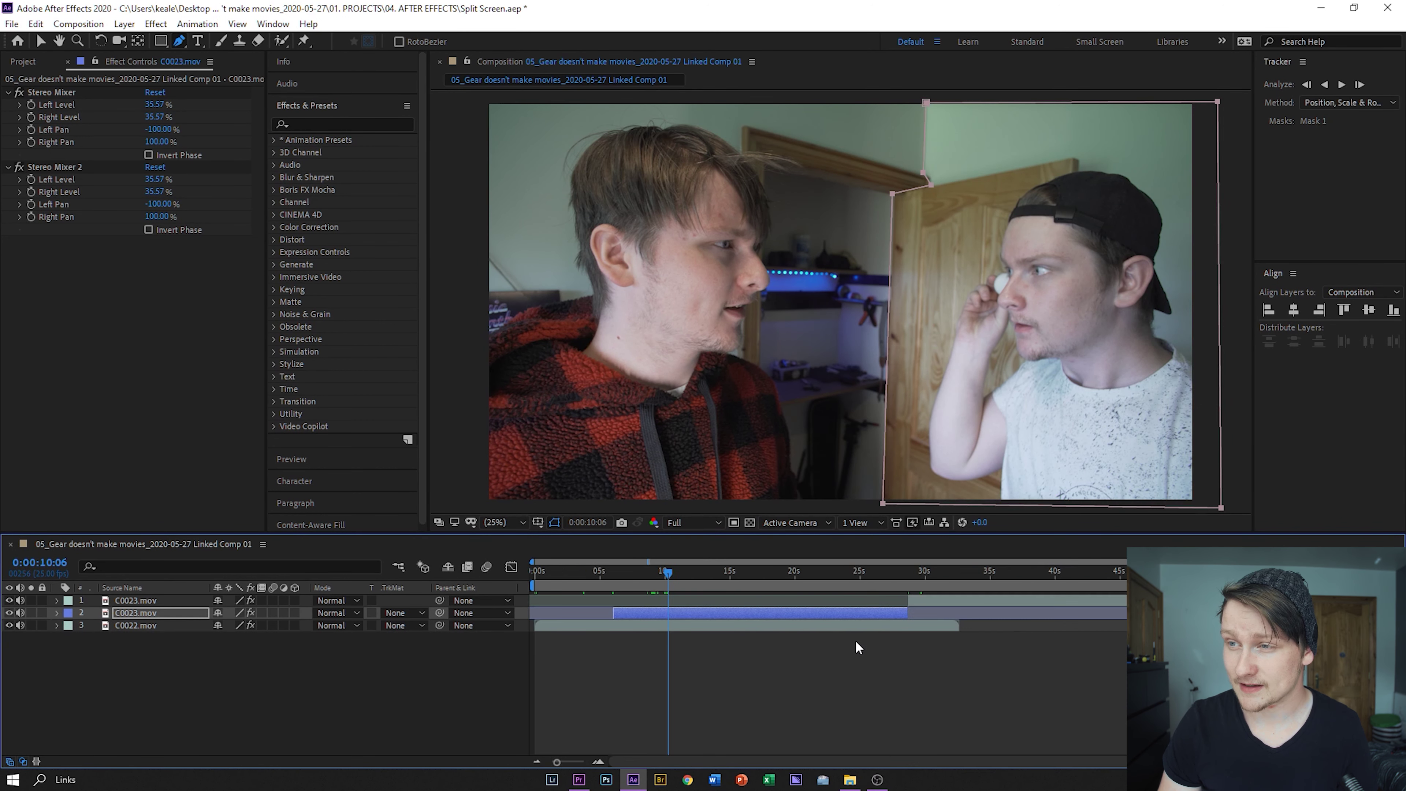
pyautogui.moveTo(673, 577); pyautogui.dragTo(803, 576)
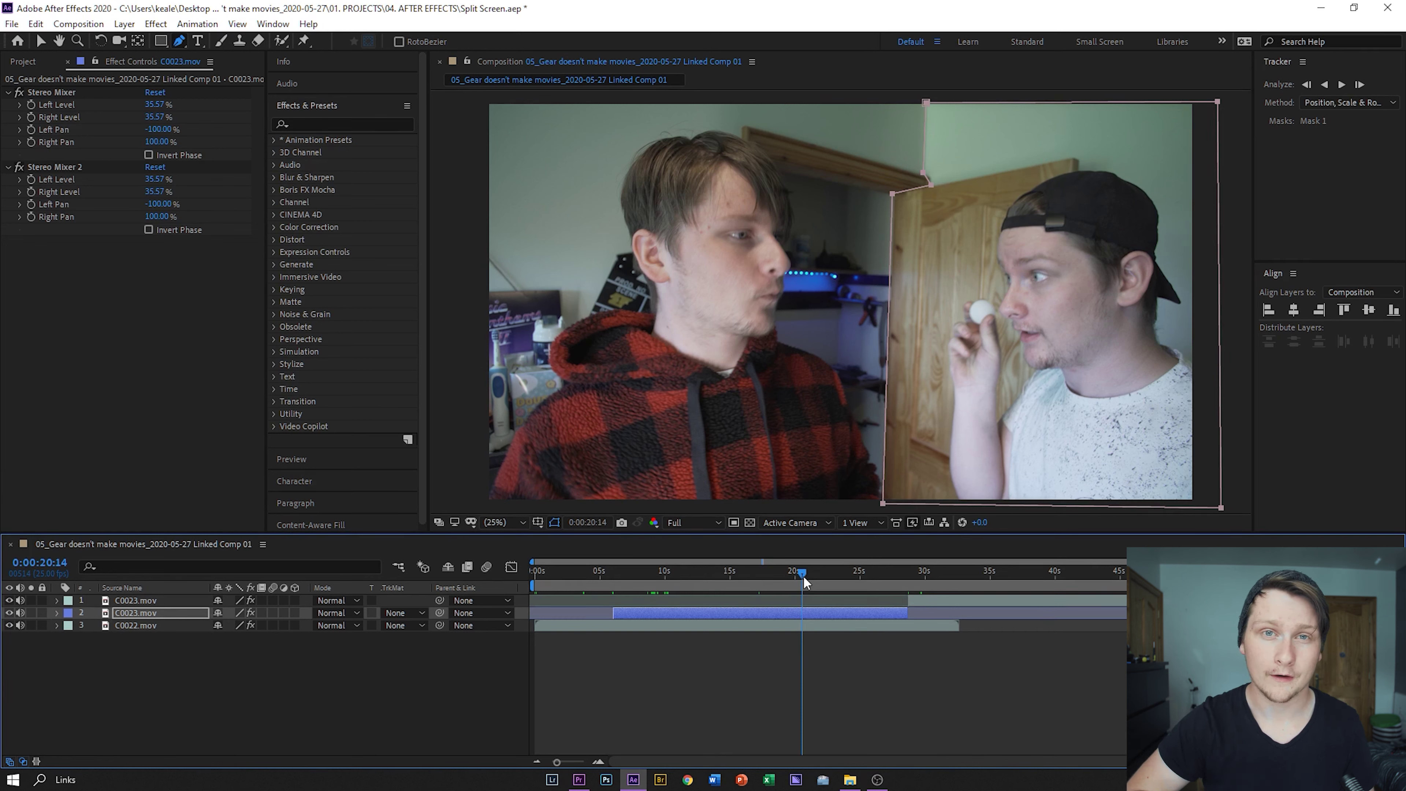
pyautogui.moveTo(804, 576); pyautogui.dragTo(862, 575)
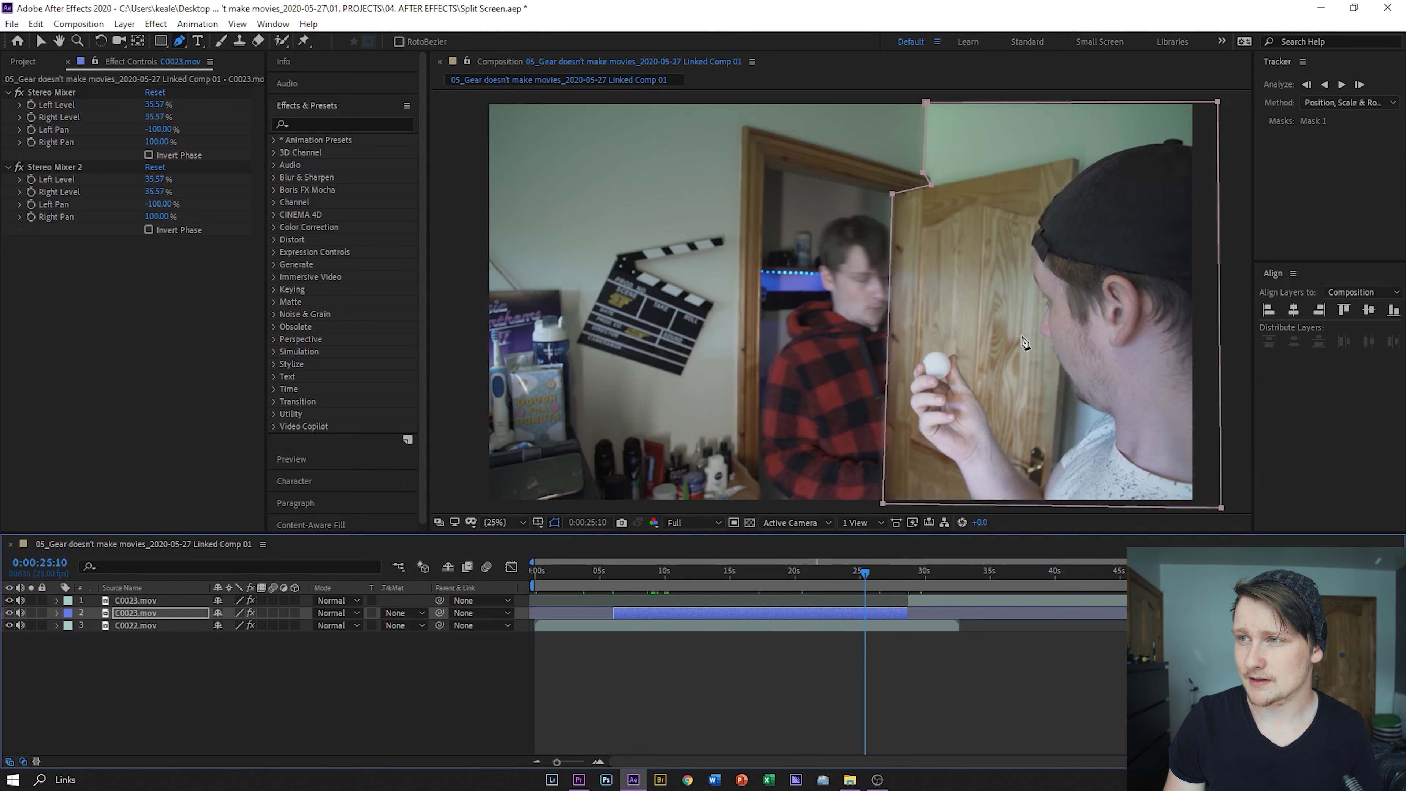